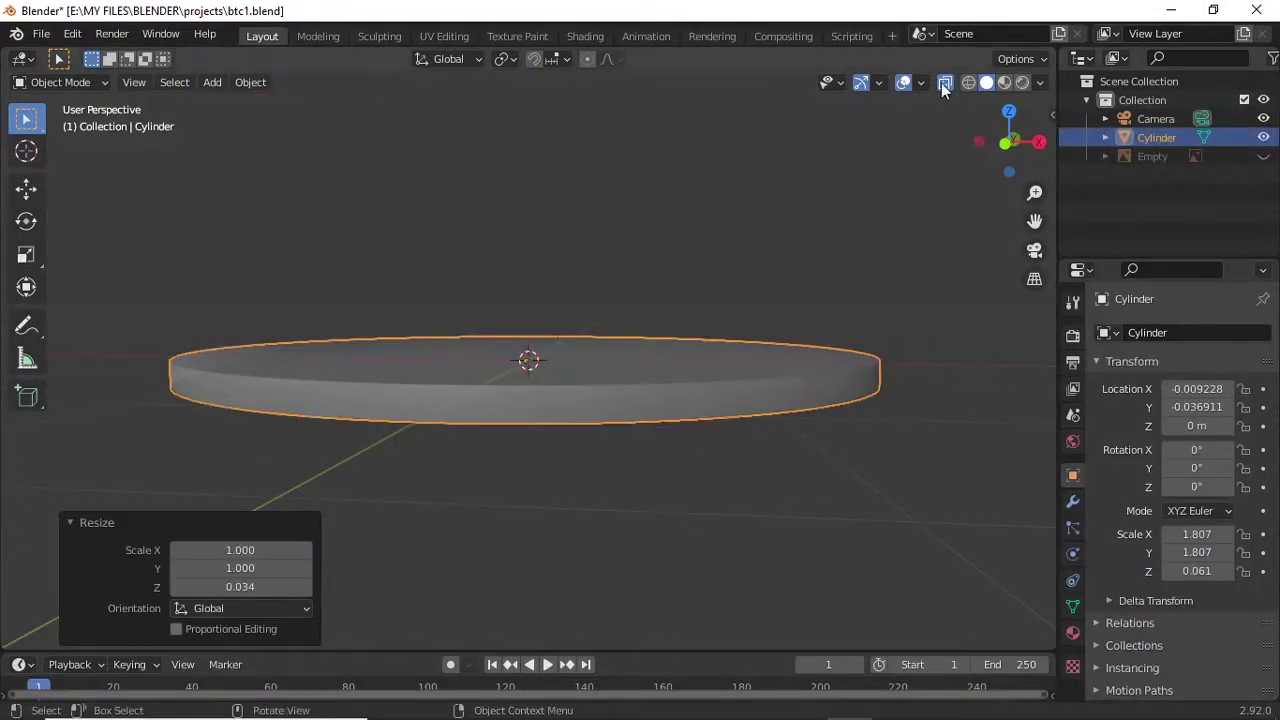
Select all vertical side edges of the cylinder in edit mode, using one edge with Select Similar by Direction
{"action": "left_click", "coordinate": [549, 365]}
{"action": "key", "text": "Tab"}
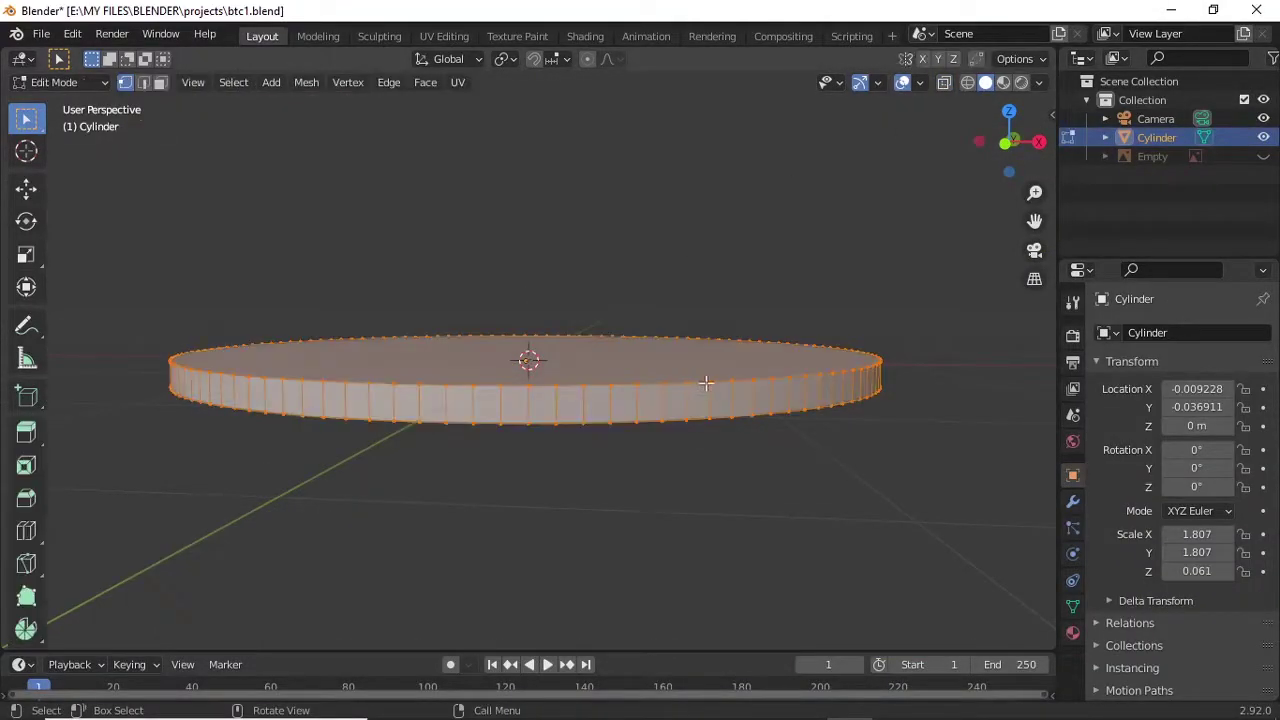
{"action": "middle_click_drag", "start_coordinate": [706, 383], "coordinate": [548, 358]}
{"action": "key", "text": "alt+a"}
{"action": "key", "text": "F3"}
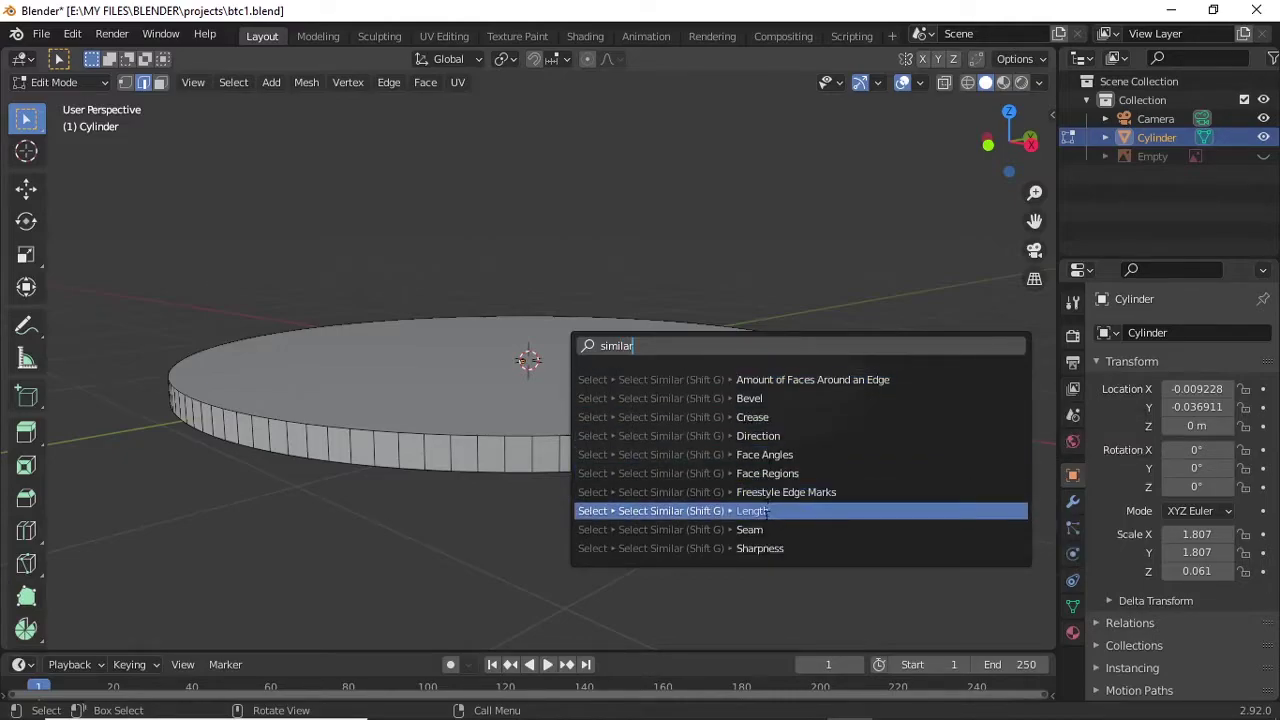
{"action": "left_click", "coordinate": [747, 436]}
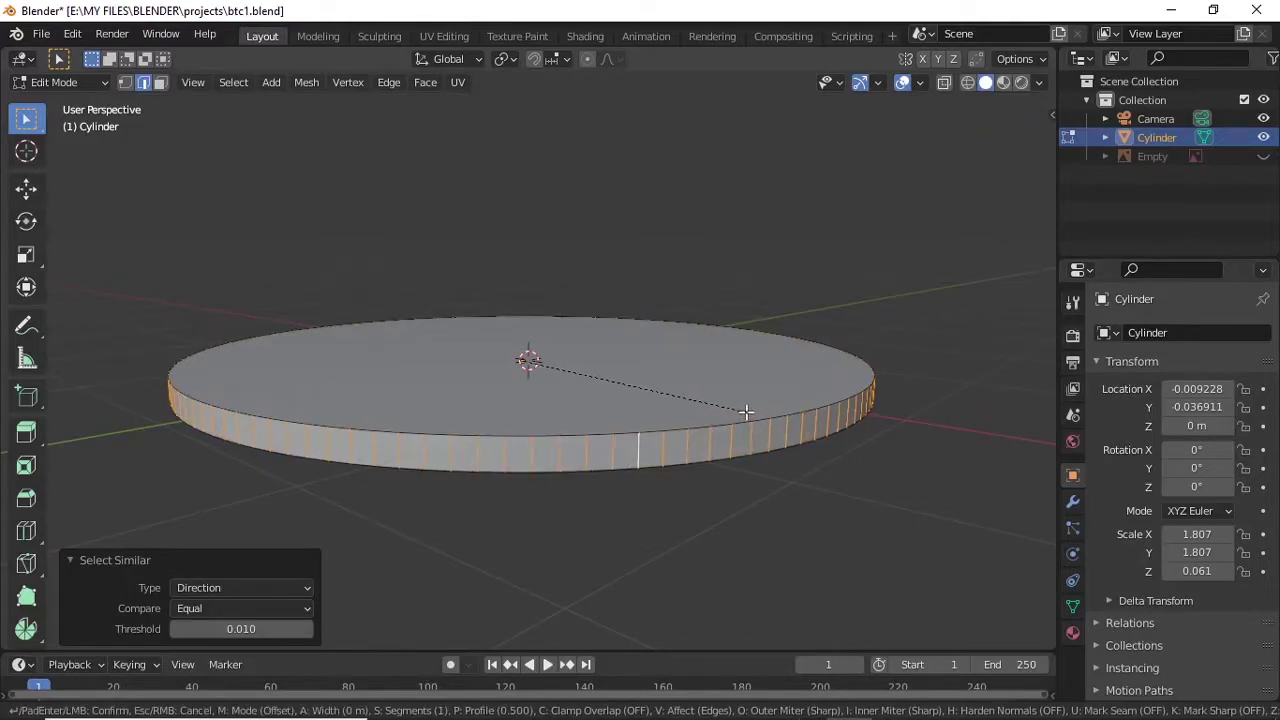
Bevel the vertical side edges, then extrude the resulting strips and scale them outward by about 1.016
{"action": "left_click", "coordinate": [755, 408]}
{"action": "middle_click_drag", "start_coordinate": [733, 403], "coordinate": [808, 397]}
{"action": "scroll", "coordinate": [761, 428], "scroll_direction": "down", "scroll_amount": 3}
{"action": "key", "text": "e"}
{"action": "right_click", "coordinate": [774, 404]}
{"action": "key", "text": "s"}
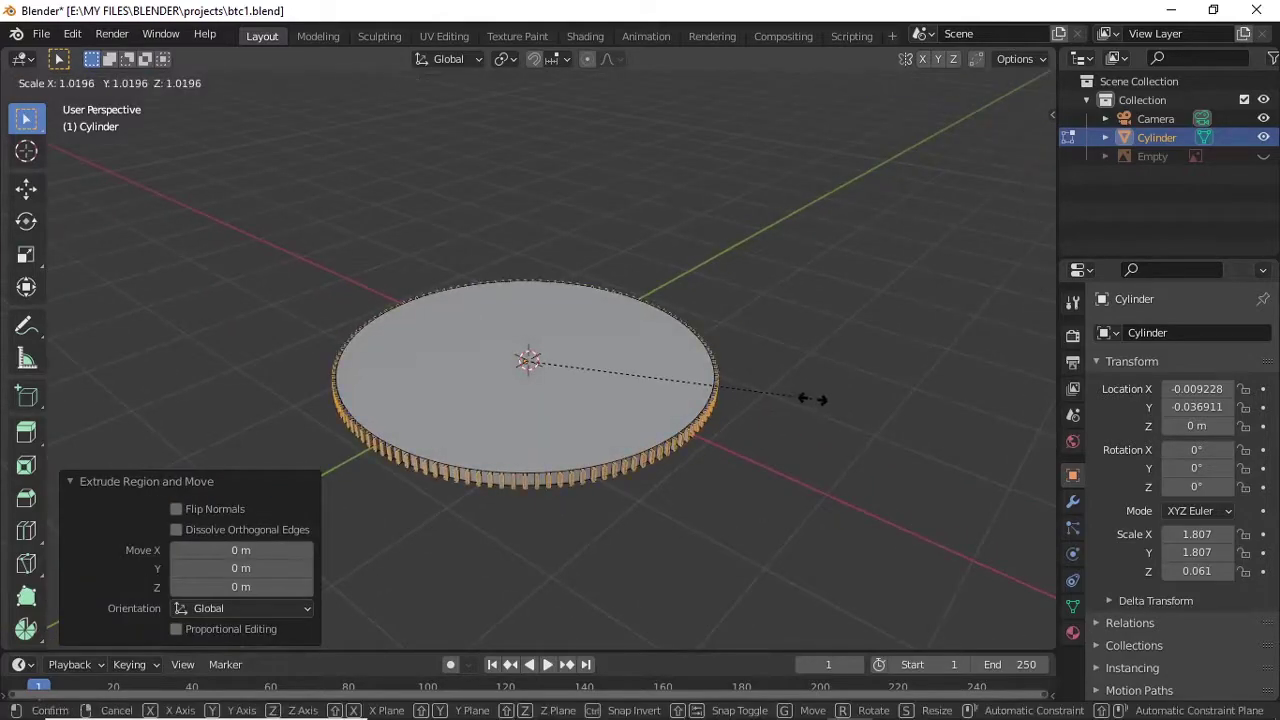
{"action": "left_click", "coordinate": [810, 398]}
Scale the extruded rim ridges slightly inward by about 0.997 and again by about 0.994
{"action": "scroll", "coordinate": [810, 398], "scroll_direction": "up", "scroll_amount": 3}
{"action": "key", "text": "s"}
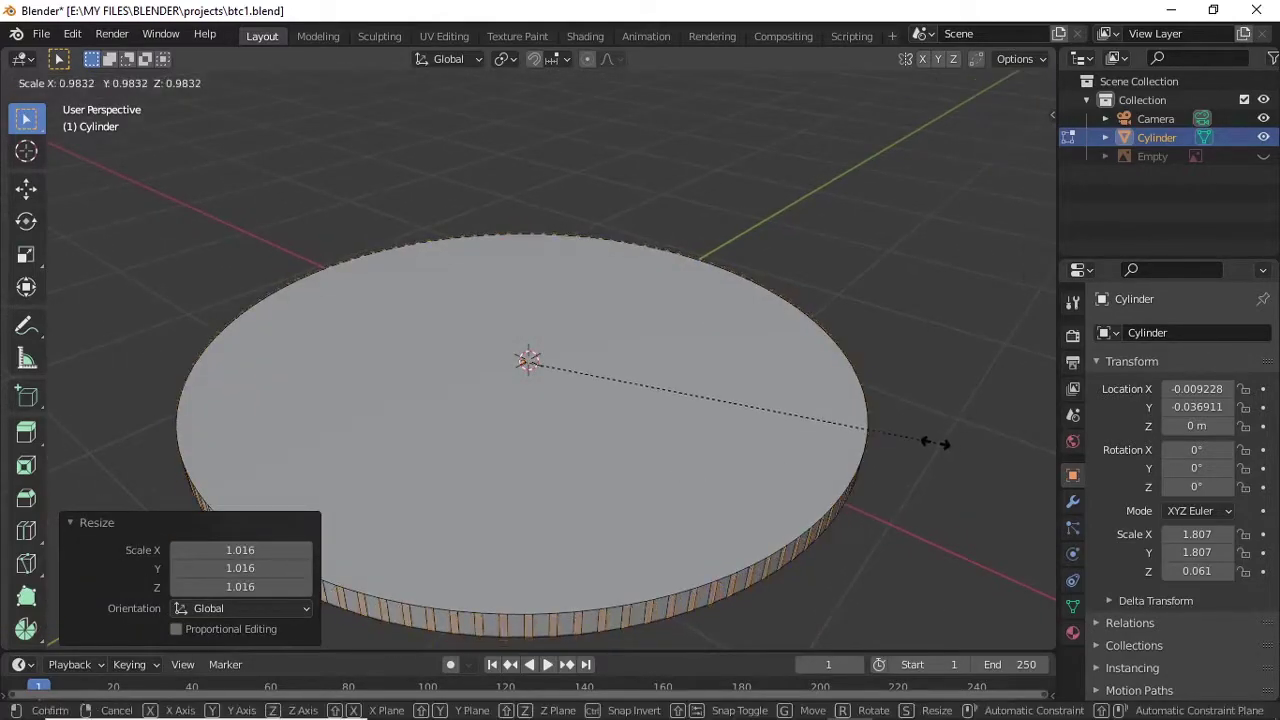
{"action": "left_click", "coordinate": [940, 446]}
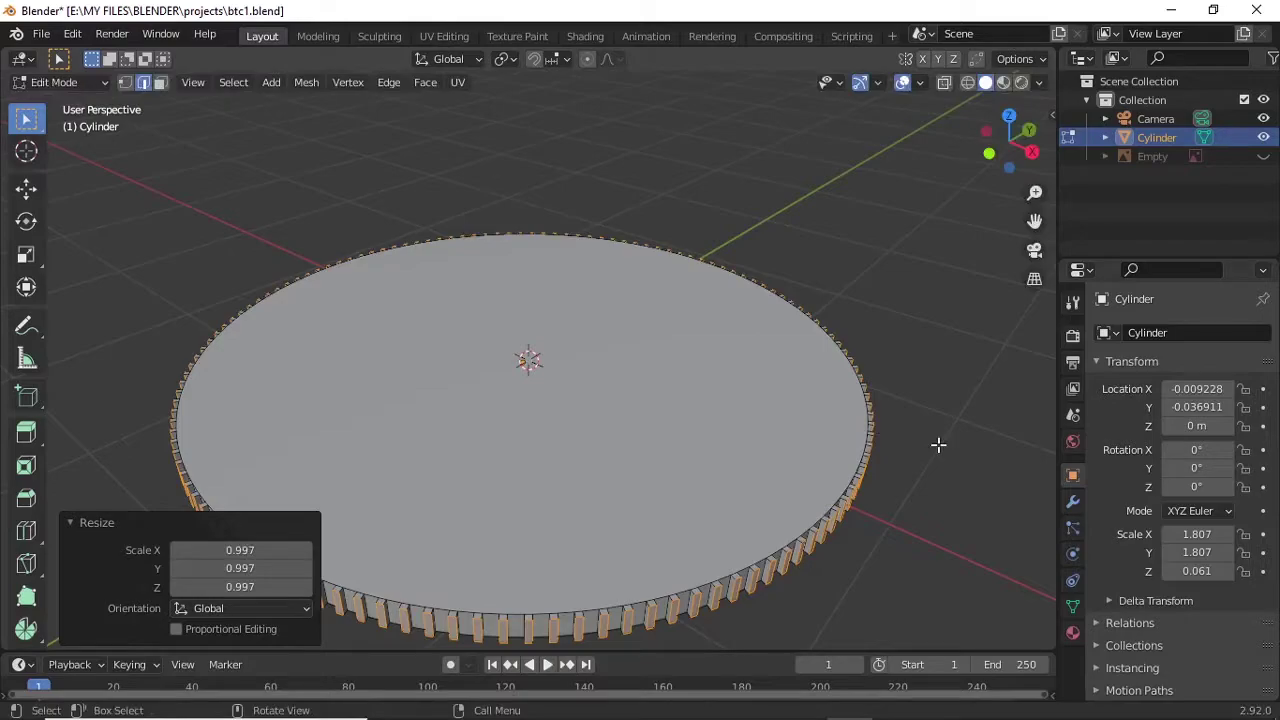
{"action": "key", "text": "s"}
{"action": "left_click", "coordinate": [957, 409]}
Bevel the rim ridges with a width of about 0.006 m and return to Object Mode
{"action": "middle_click_drag", "start_coordinate": [957, 409], "coordinate": [846, 380]}
{"action": "scroll", "coordinate": [846, 380], "scroll_direction": "up", "scroll_amount": 3}
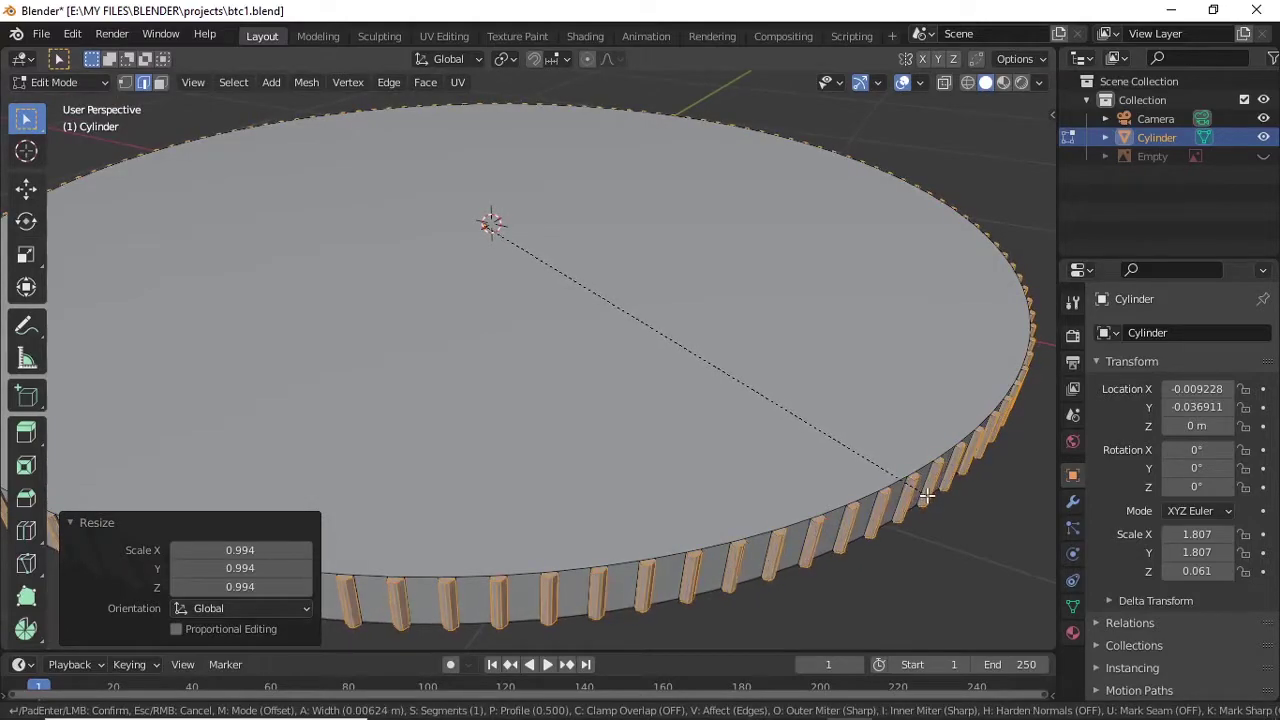
{"action": "left_click", "coordinate": [926, 497]}
{"action": "key", "text": "Tab"}
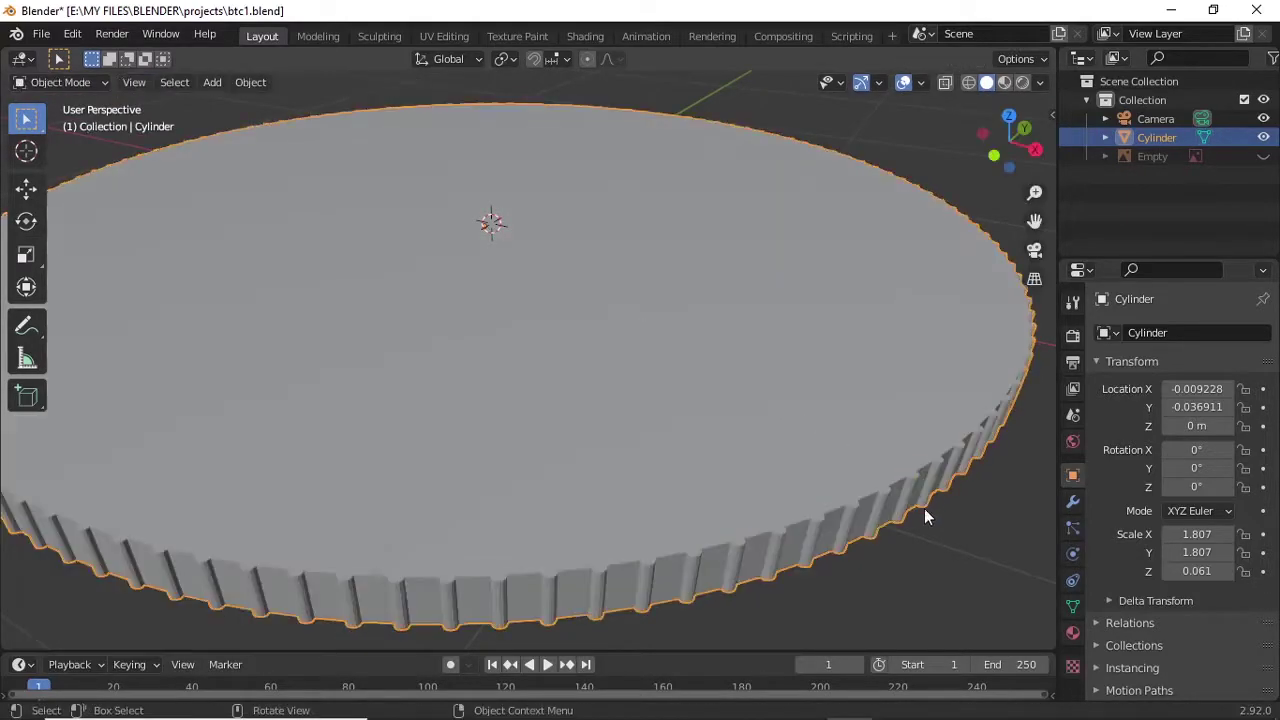
Switch to the Shading workspace and create a new material for the coin
{"action": "scroll", "coordinate": [765, 419], "scroll_direction": "down", "scroll_amount": 5}
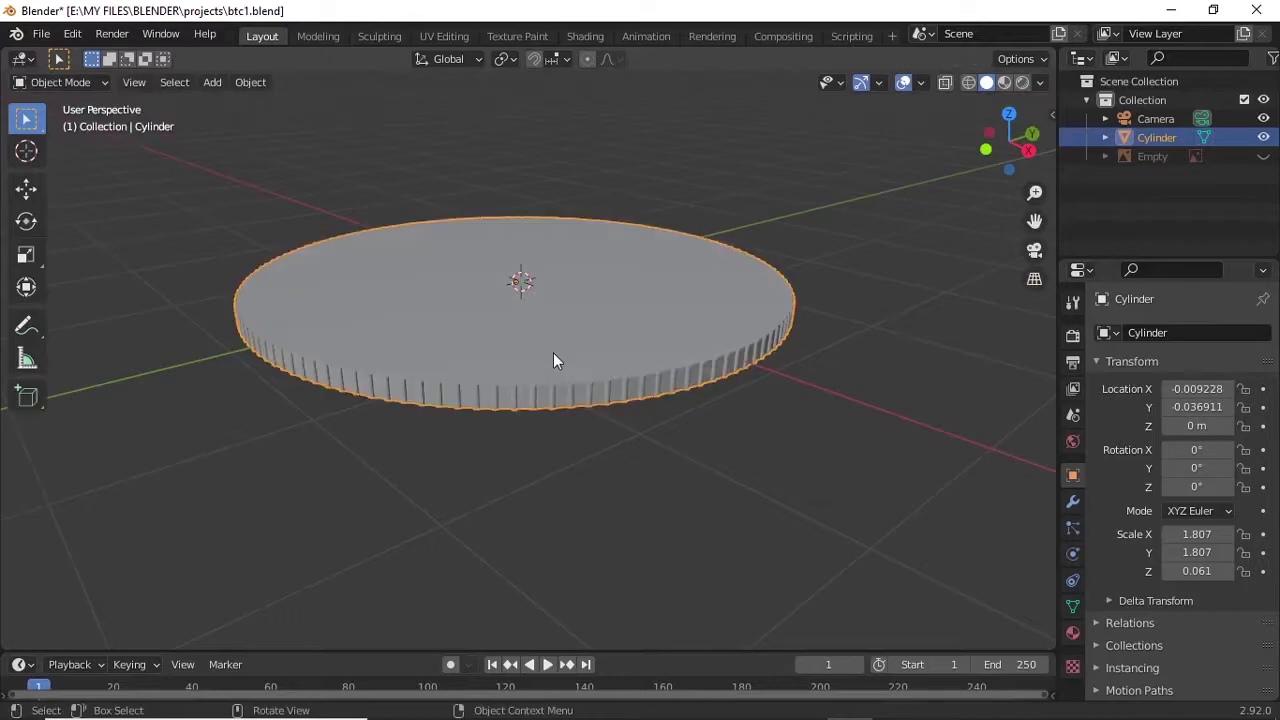
{"action": "middle_click_drag", "start_coordinate": [553, 352], "coordinate": [589, 394]}
{"action": "middle_click_drag", "start_coordinate": [640, 344], "coordinate": [606, 326]}
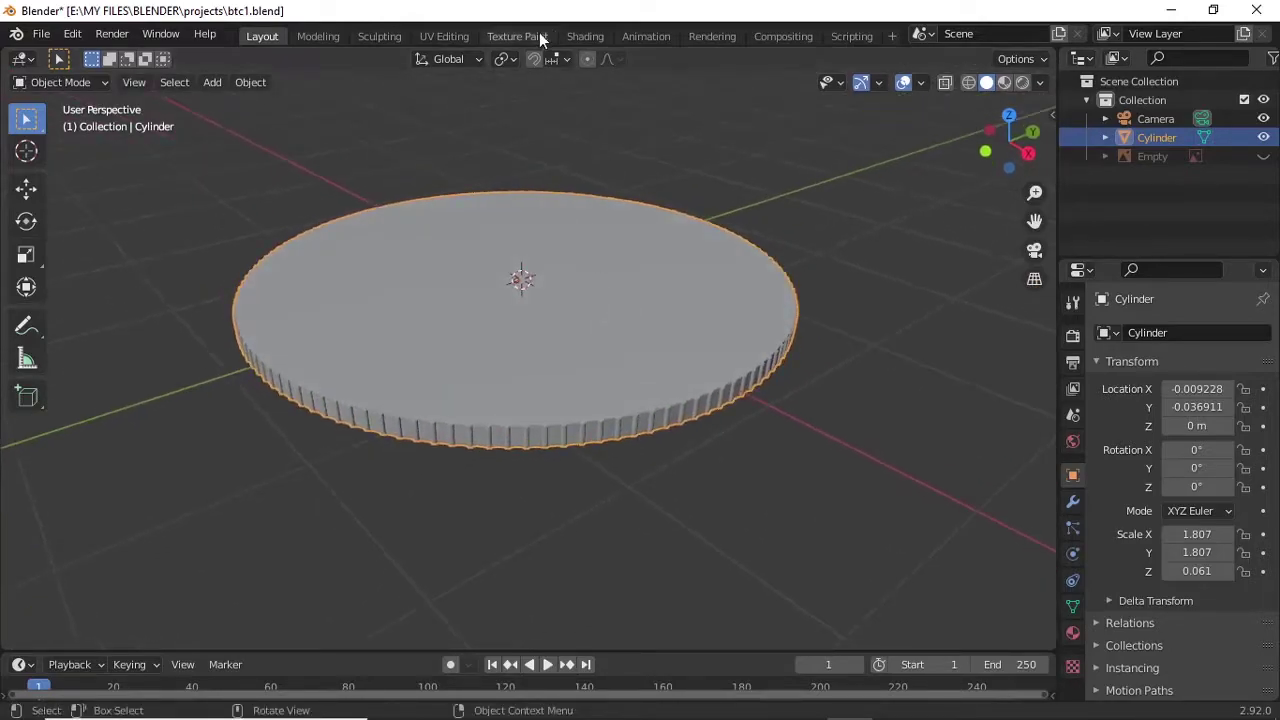
{"action": "left_click", "coordinate": [585, 36]}
{"action": "scroll", "coordinate": [636, 318], "scroll_direction": "up", "scroll_amount": 5}
{"action": "middle_click_drag", "start_coordinate": [652, 280], "coordinate": [634, 206], "text": "shift"}
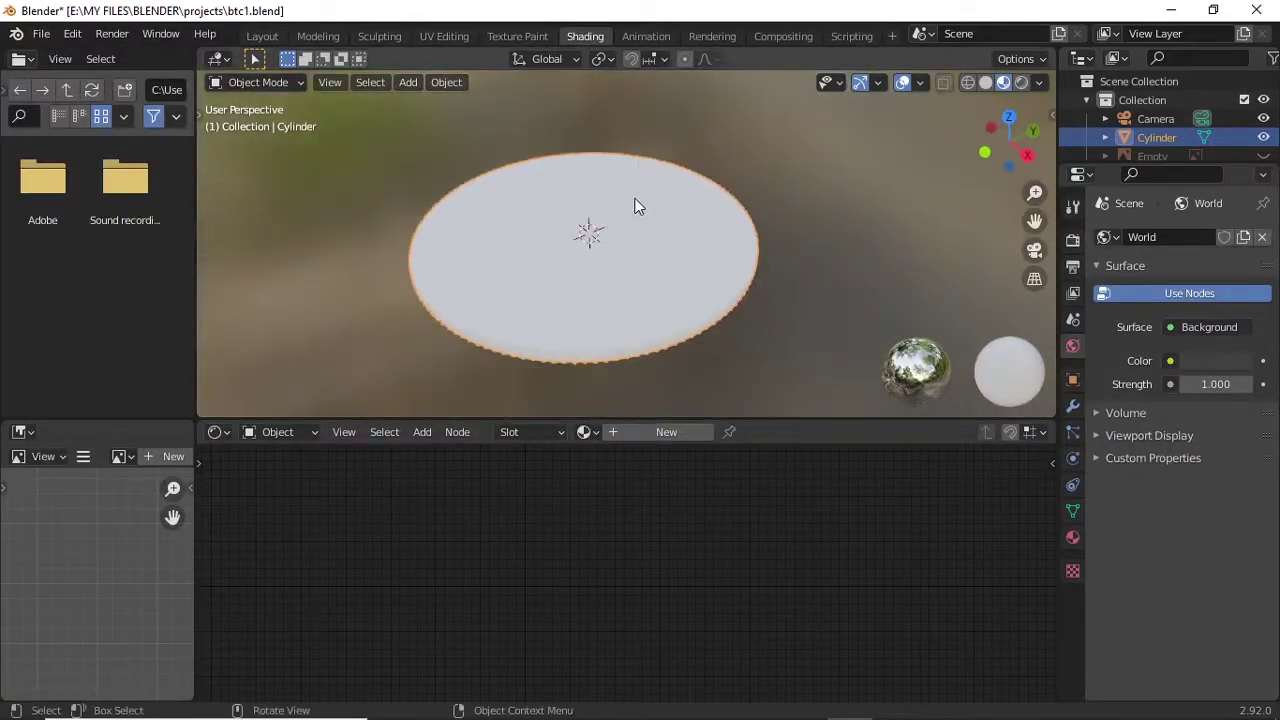
{"action": "middle_click_drag", "start_coordinate": [600, 470], "coordinate": [728, 420]}
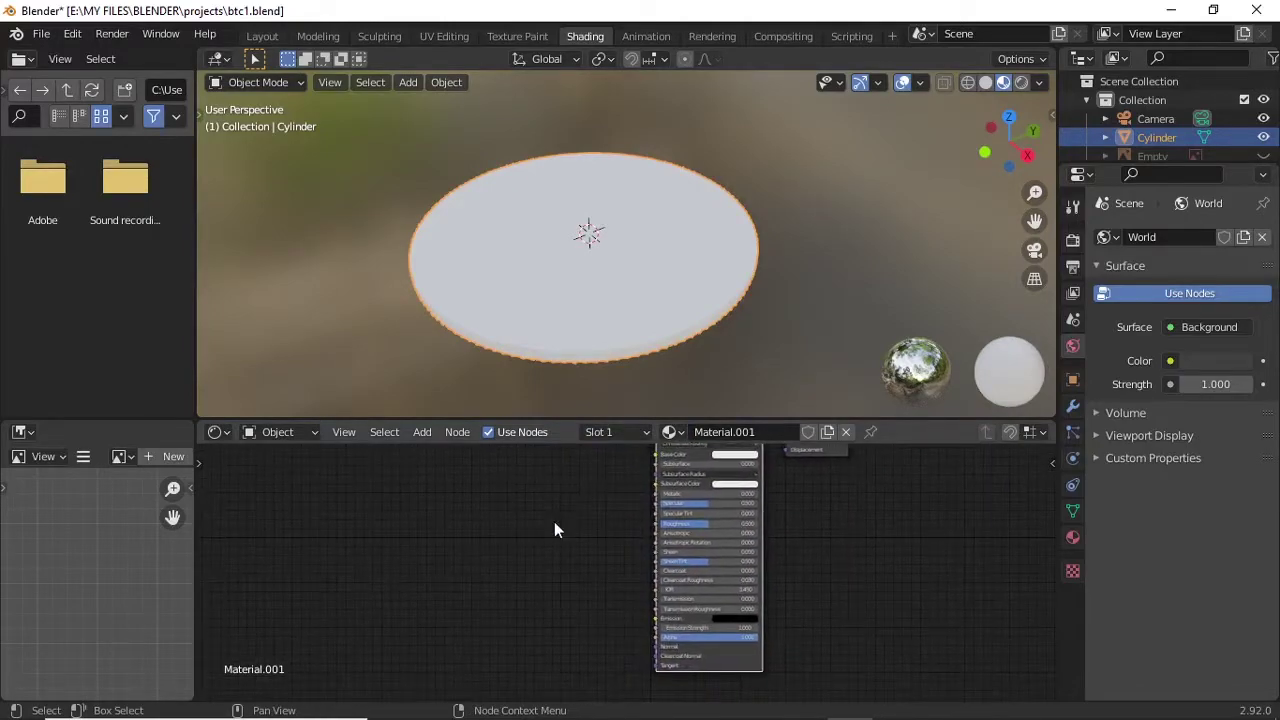
Add an Image Texture node to the coin's material and load Bitcoin_Golden trans.png into it
{"action": "key", "text": "shift+a"}
{"action": "mouse_move", "coordinate": [533, 581]}
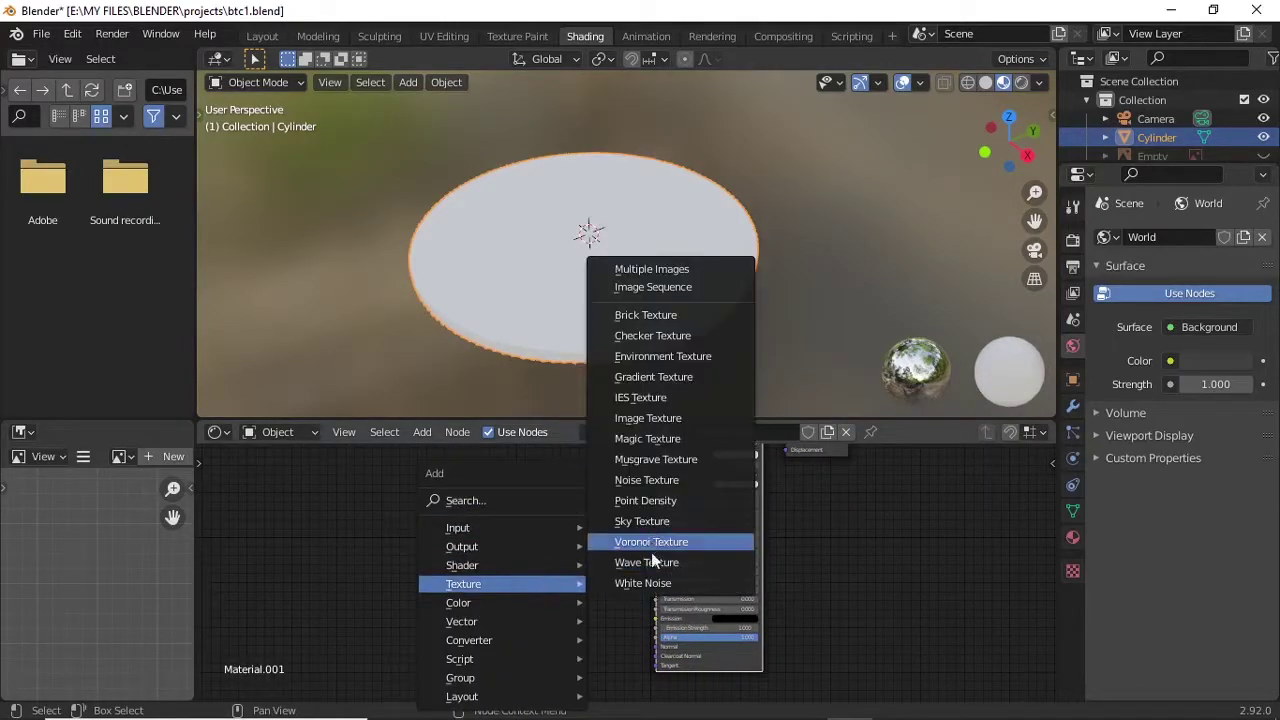
{"action": "left_click", "coordinate": [648, 418]}
{"action": "scroll", "coordinate": [596, 584], "scroll_direction": "up", "scroll_amount": 2}
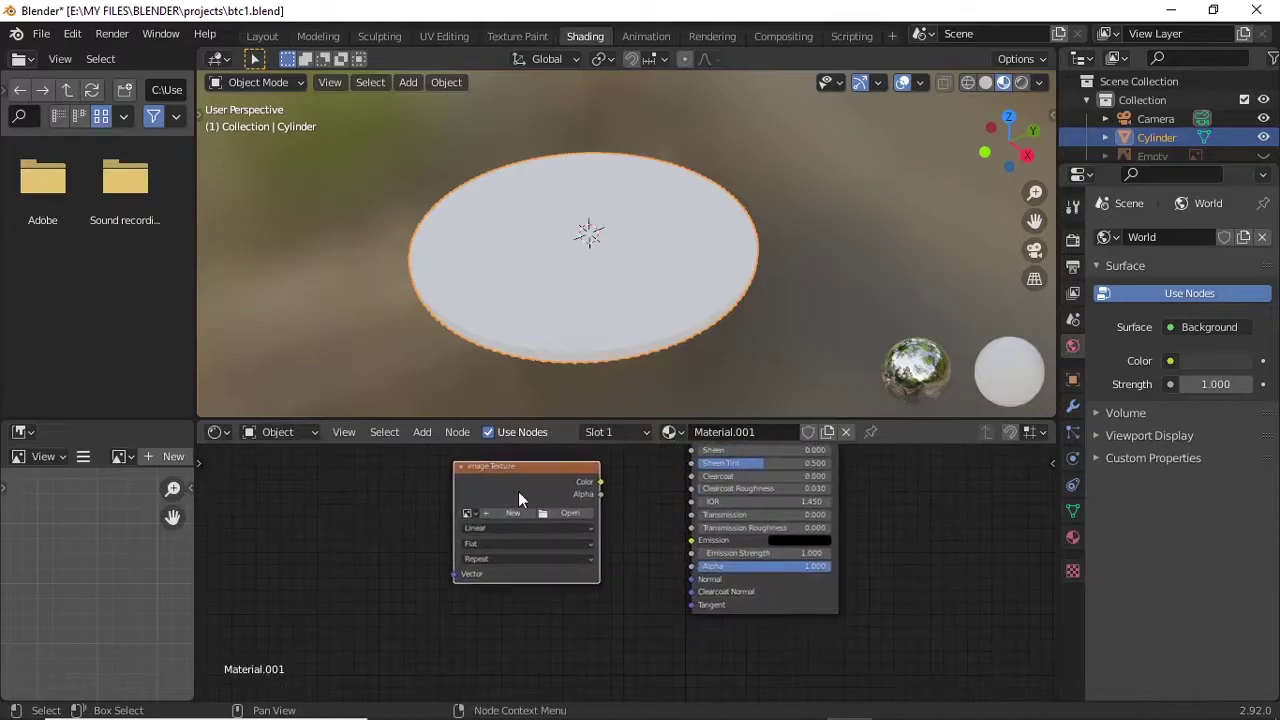
{"action": "left_click", "coordinate": [462, 510]}
{"action": "left_click", "coordinate": [462, 513]}
{"action": "double_click", "coordinate": [451, 214]}
{"action": "scroll", "coordinate": [501, 482], "scroll_direction": "up", "scroll_amount": 3}
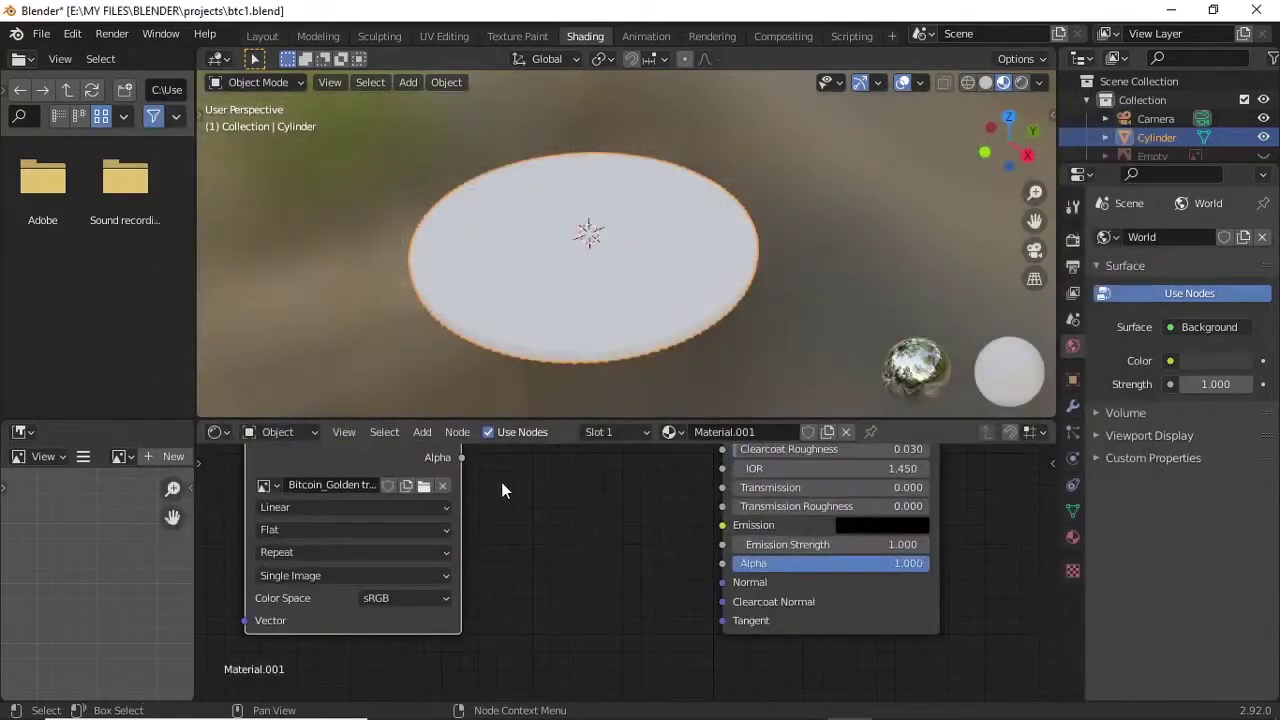
Add a Bump node feeding the shader's Normal input and connect the image's Color output to its Height
{"action": "left_click", "coordinate": [451, 481]}
{"action": "type", "text": "bum"}
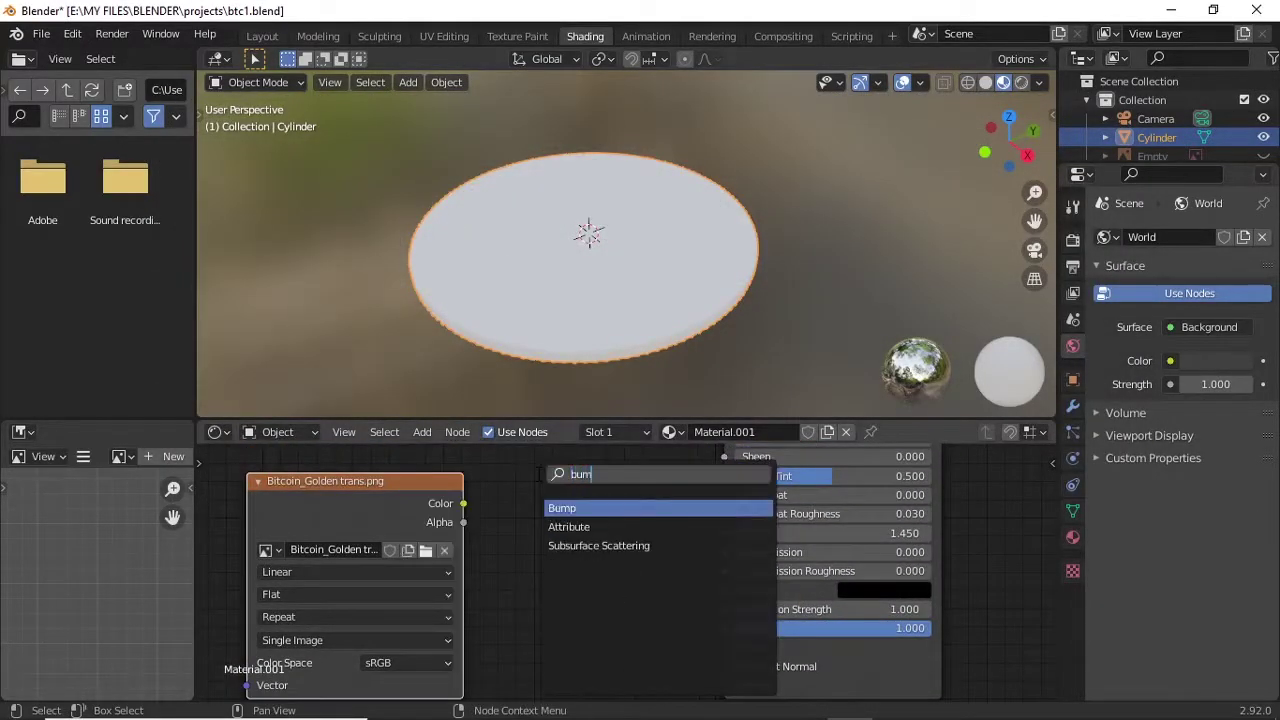
{"action": "type", "text": "p"}
{"action": "key", "text": "Return"}
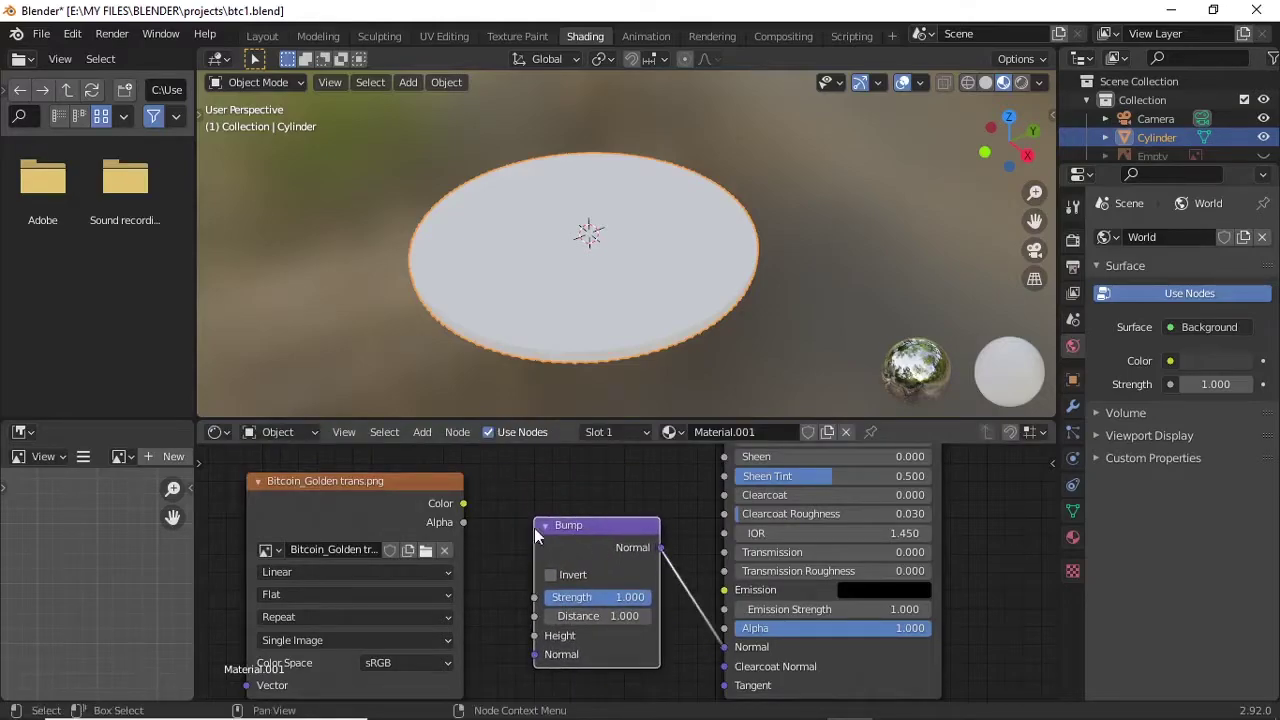
{"action": "left_click_drag", "start_coordinate": [463, 503], "coordinate": [543, 641]}
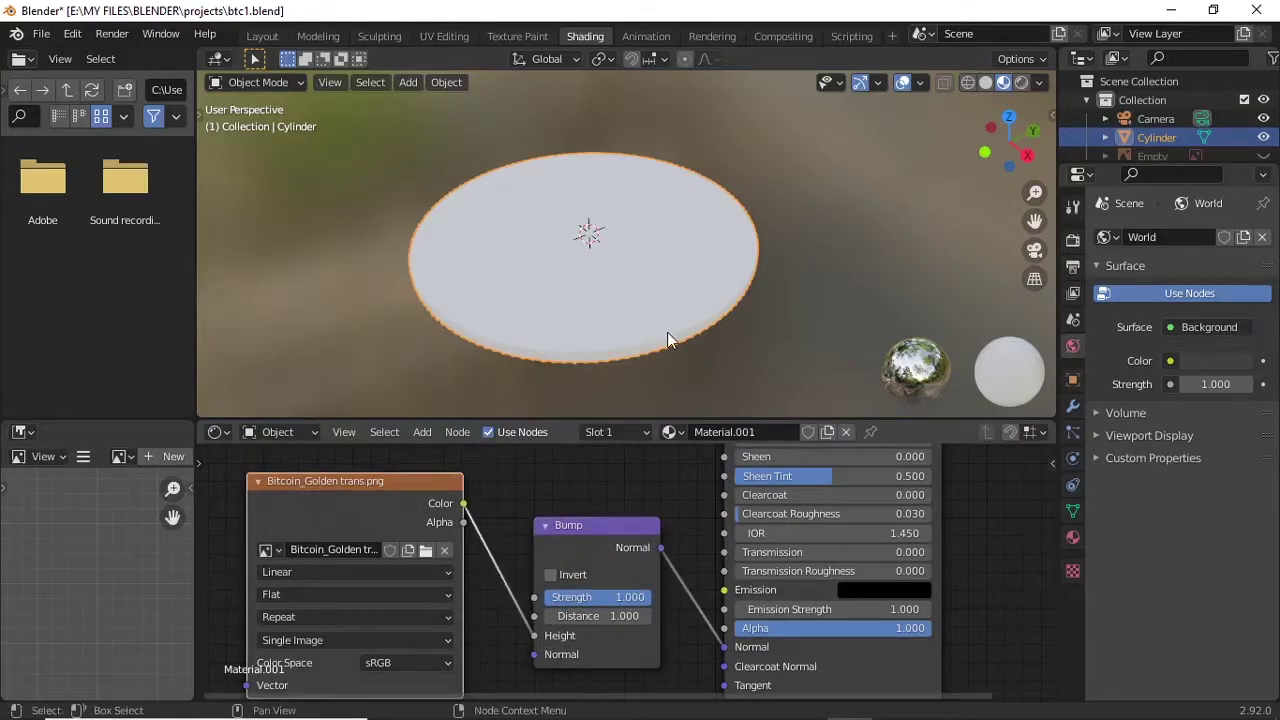
{"action": "middle_click_drag", "start_coordinate": [560, 280], "coordinate": [629, 252]}
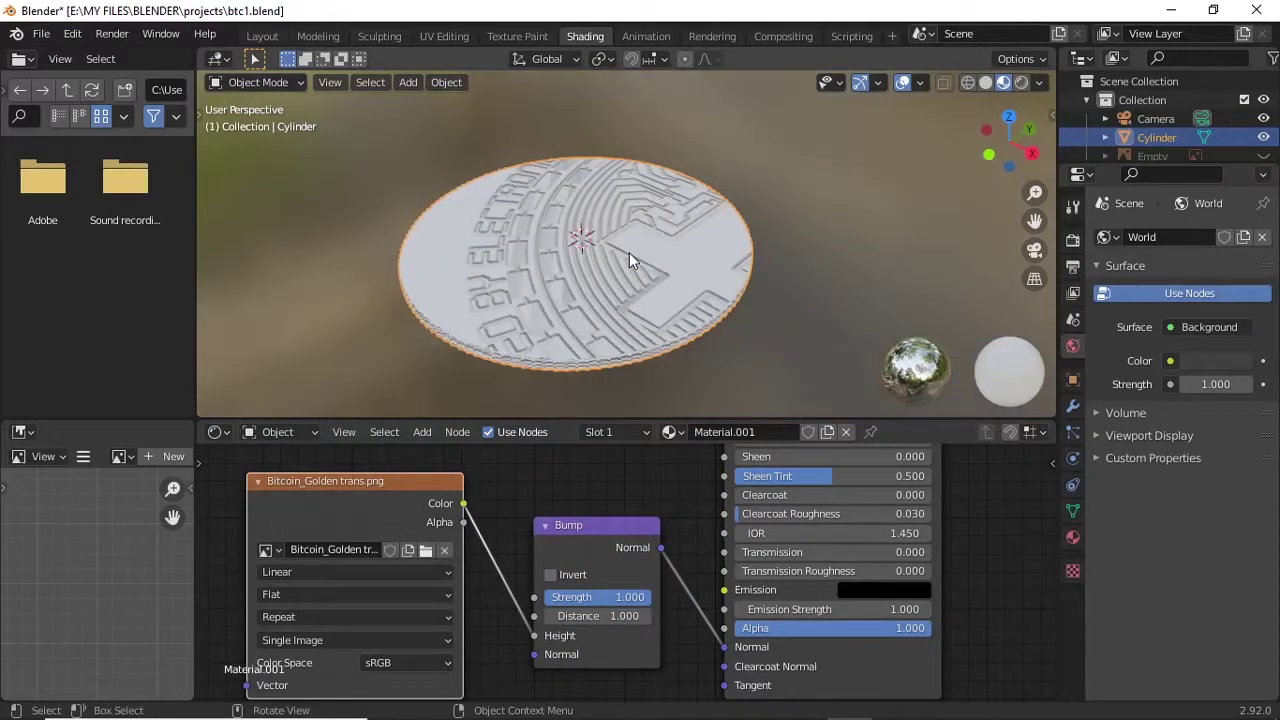
In the UV Editing workspace, select the coin's top face and enlarge and move its UV circle over the Bitcoin image
{"action": "left_click", "coordinate": [442, 37]}
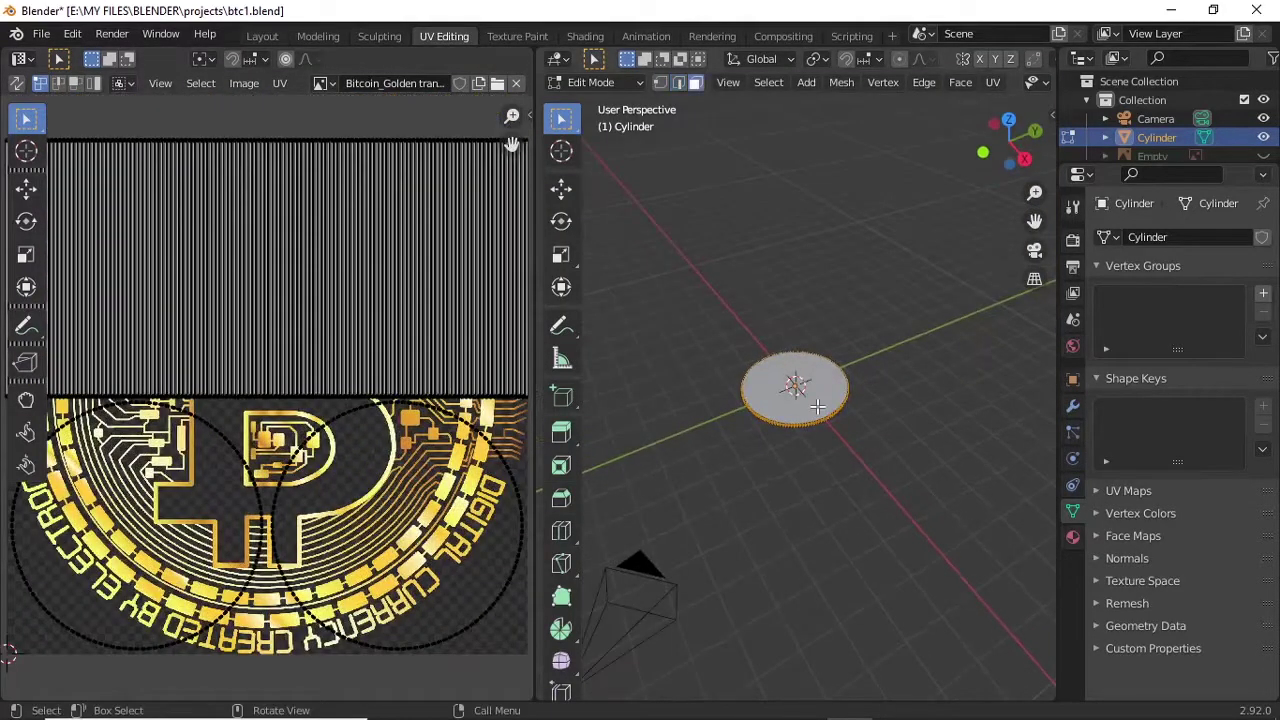
{"action": "left_click", "coordinate": [818, 406]}
{"action": "scroll", "coordinate": [280, 434], "scroll_direction": "down", "scroll_amount": 3}
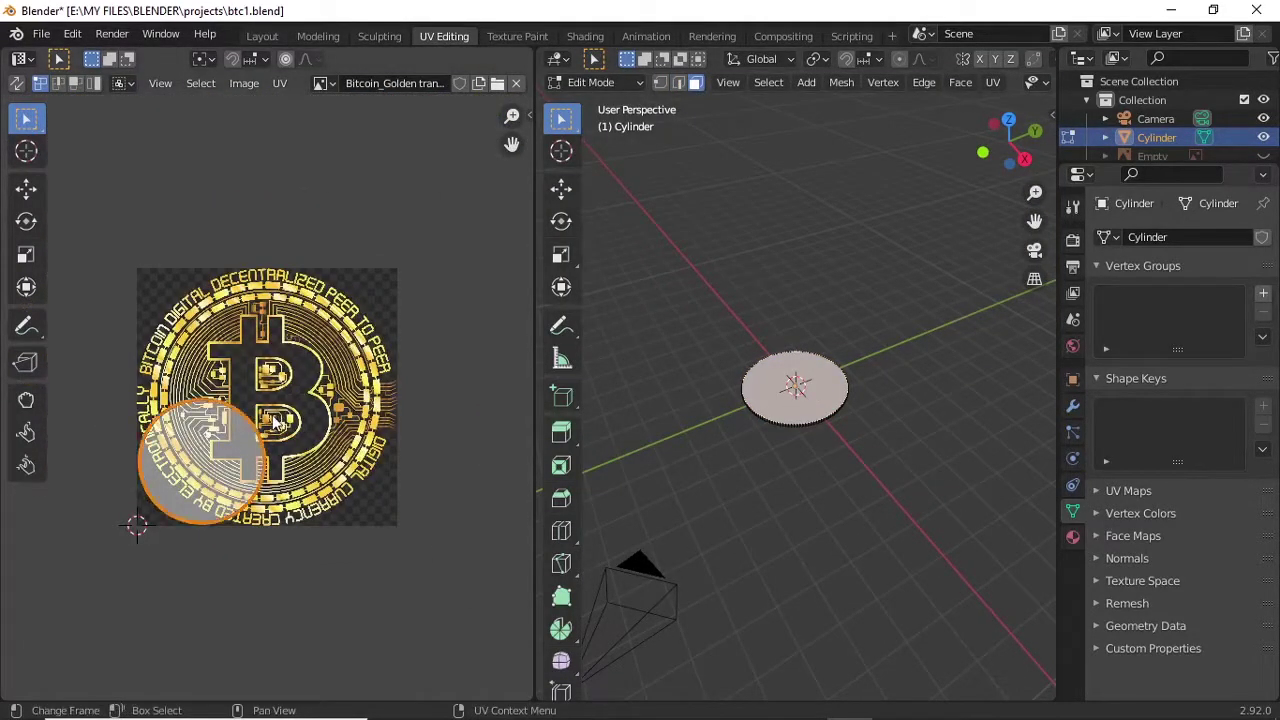
{"action": "key", "text": "s"}
{"action": "left_click", "coordinate": [348, 432]}
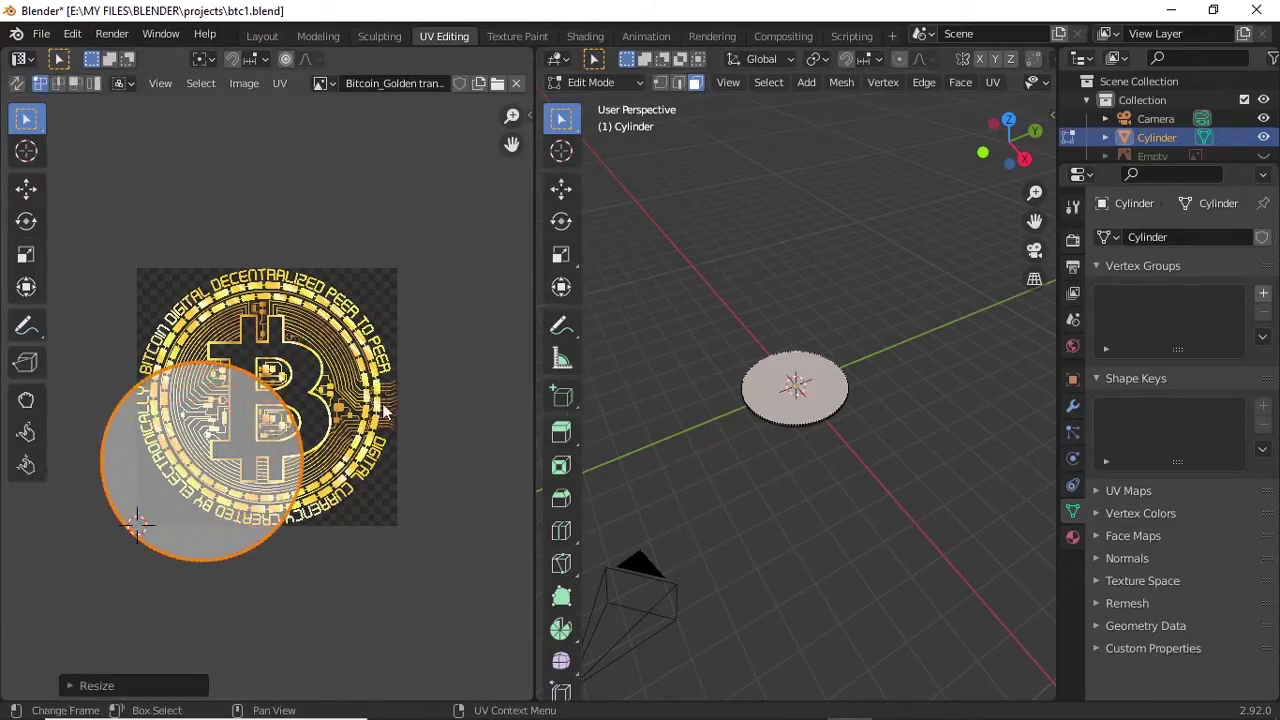
{"action": "key", "text": "g"}
{"action": "left_click", "coordinate": [443, 346]}
{"action": "key", "text": "s"}
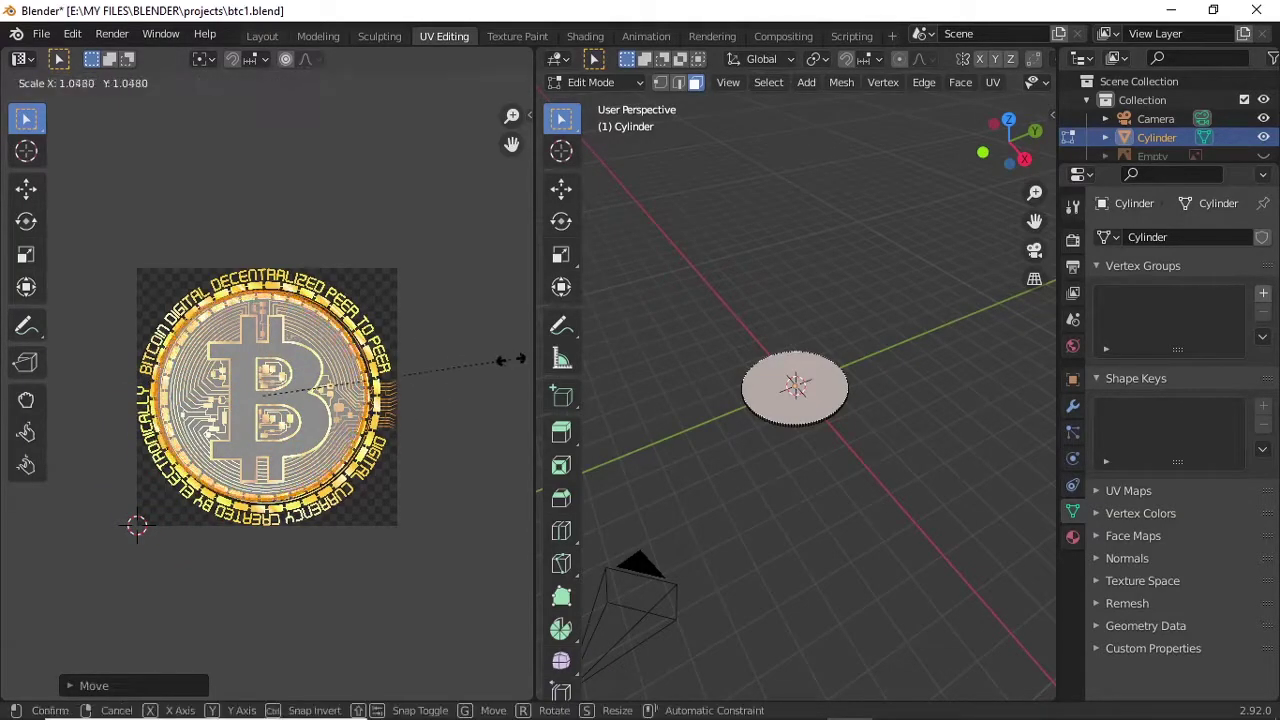
{"action": "left_click", "coordinate": [530, 343]}
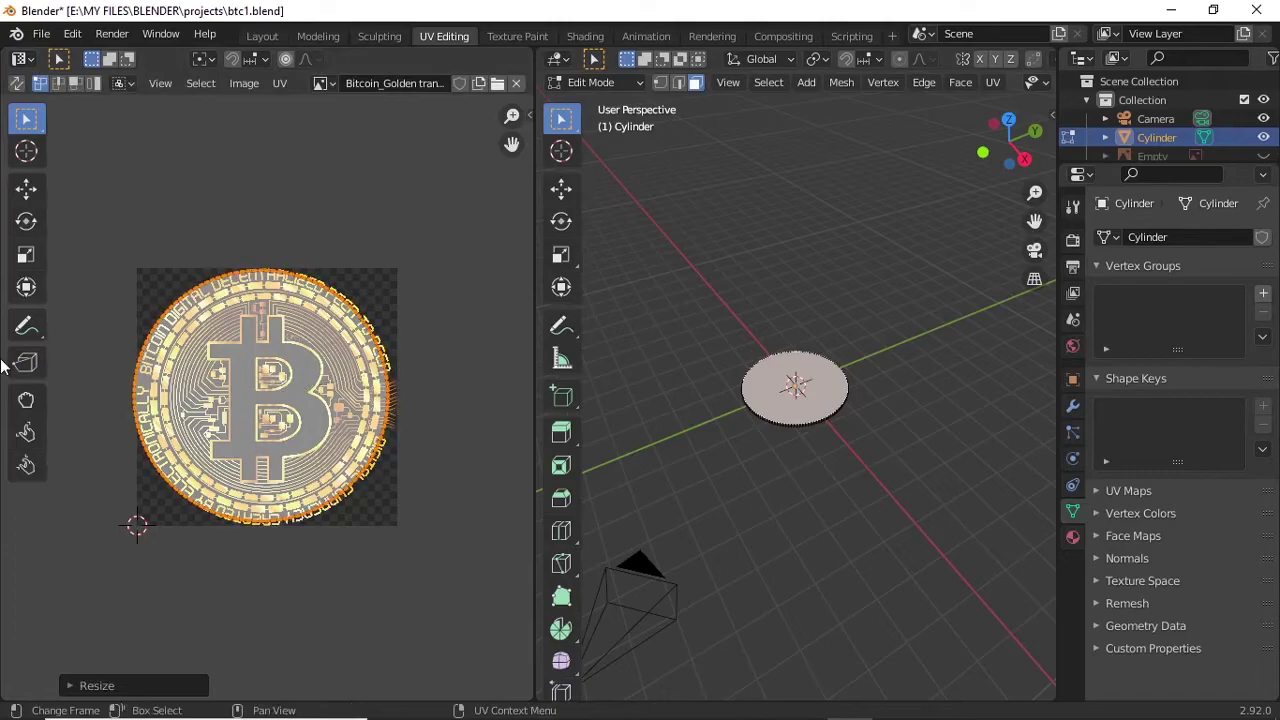
Fine-tune the top face's UV circle to match the coin artwork, shifting it about 0.007 along X
{"action": "key", "text": "g"}
{"action": "left_click", "coordinate": [5, 368]}
{"action": "key", "text": "s"}
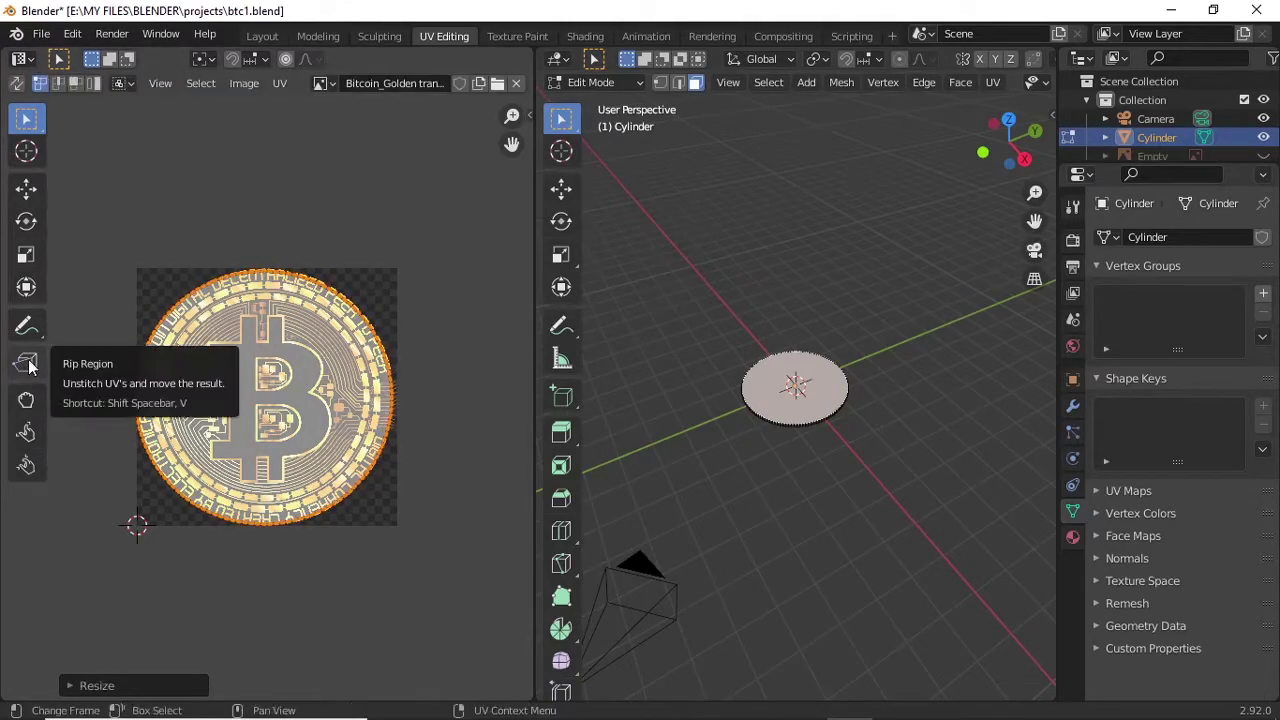
{"action": "key", "text": "g"}
{"action": "key", "text": "x"}
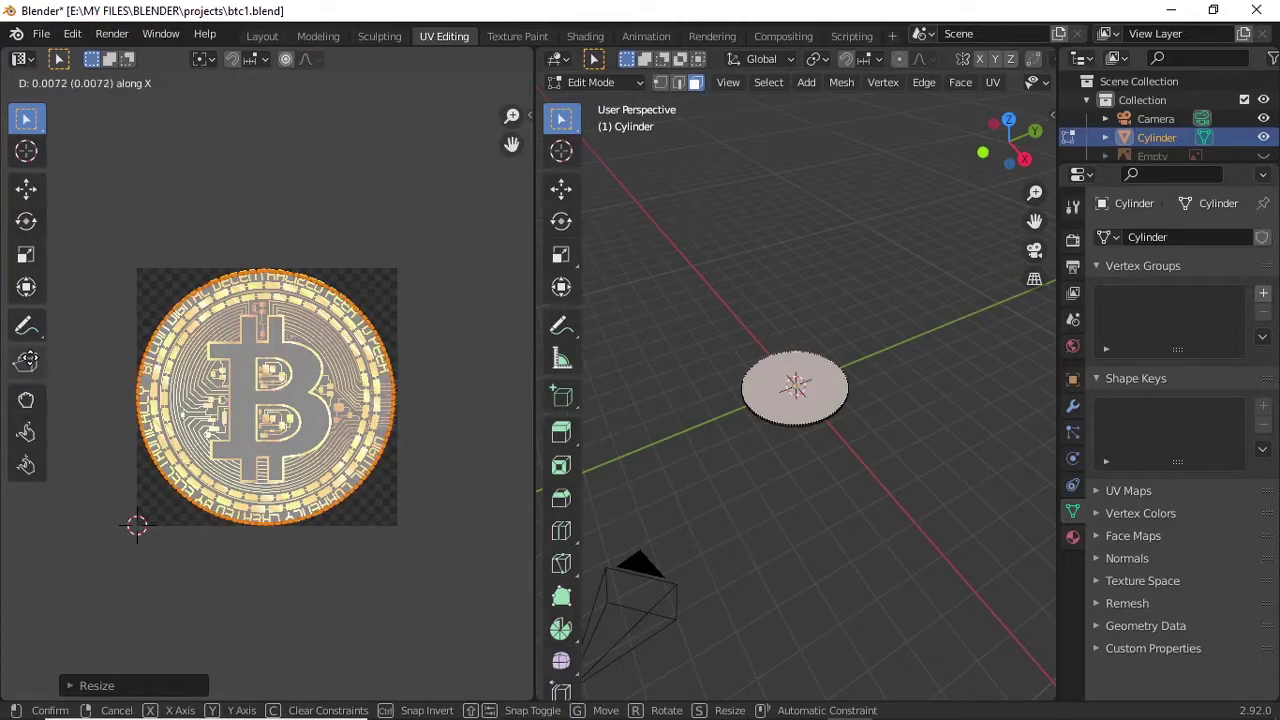
{"action": "key", "text": "Return"}
Show the coin in Material Preview shading in the 3D viewport
{"action": "key", "text": "Tab"}
{"action": "scroll", "coordinate": [829, 380], "scroll_direction": "up", "scroll_amount": 4}
{"action": "middle_click_drag", "start_coordinate": [834, 360], "coordinate": [998, 45]}
{"action": "key", "text": "Tab"}
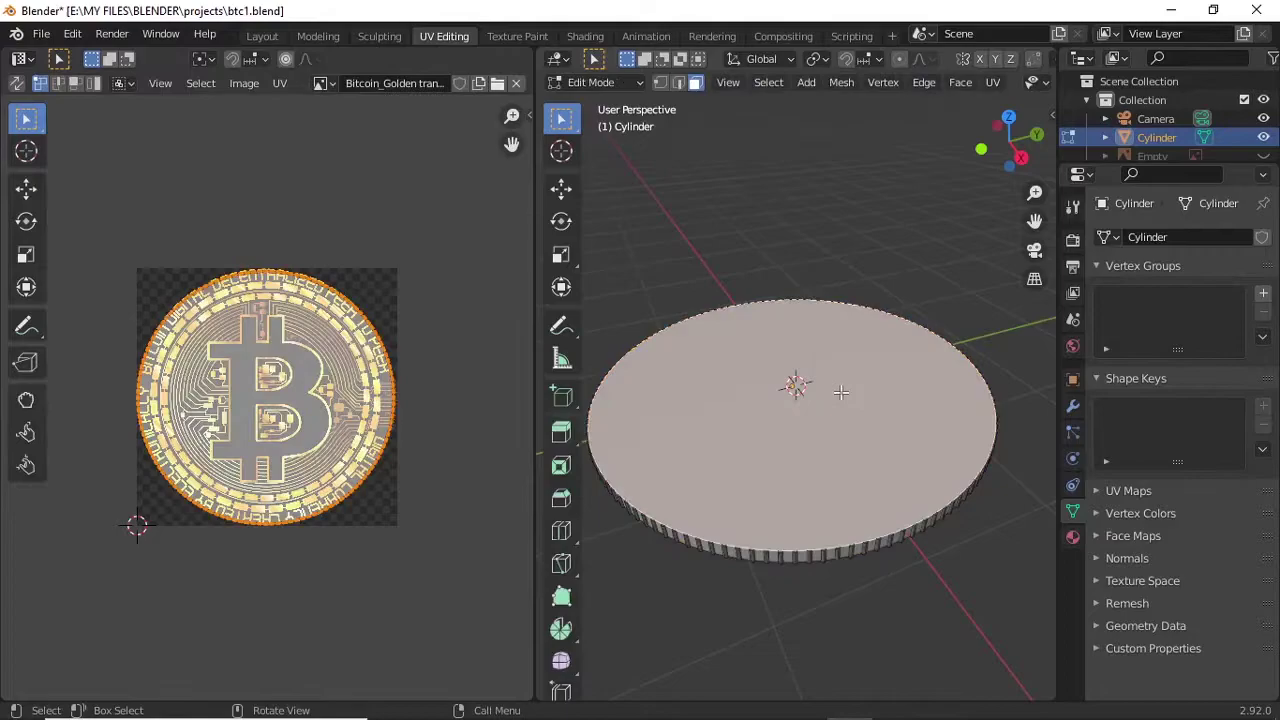
{"action": "scroll", "coordinate": [955, 81], "scroll_direction": "down", "scroll_amount": 3}
{"action": "left_click", "coordinate": [993, 81]}
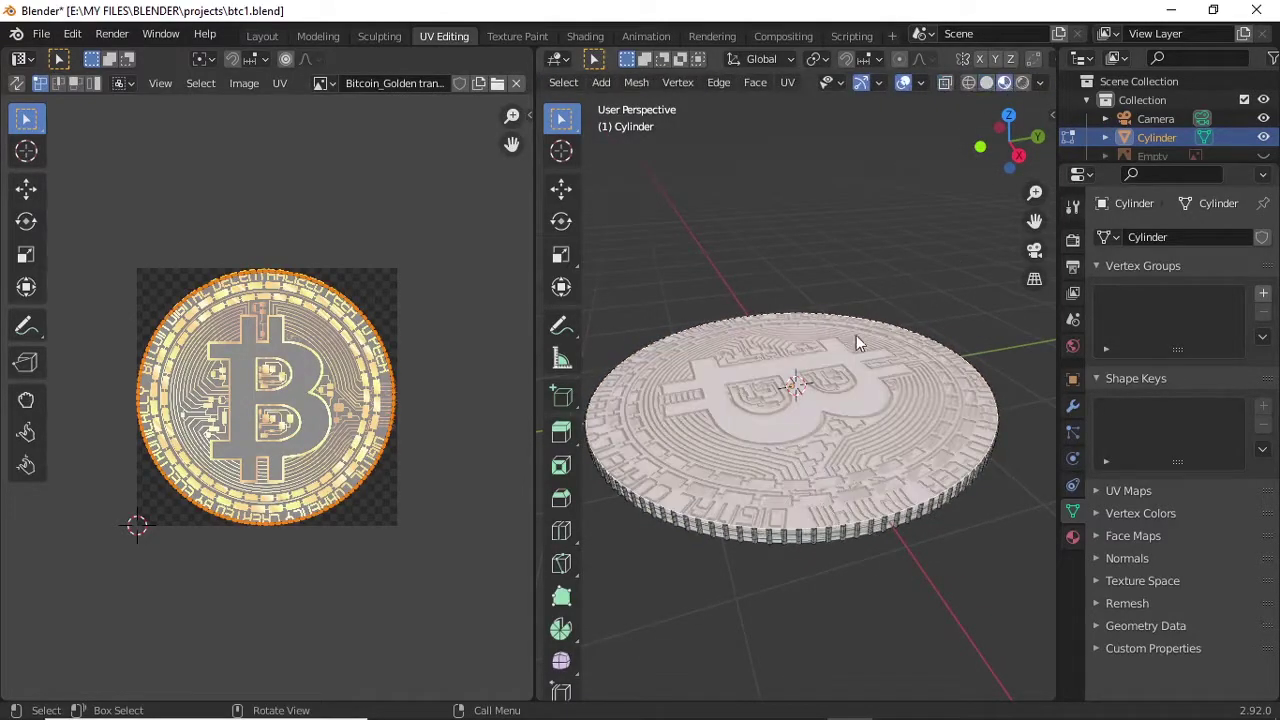
Examine the bump relief on the coin's top face and rim up close in Object Mode
{"action": "key", "text": "Tab"}
{"action": "mouse_move", "coordinate": [856, 335]}
{"action": "middle_mouse_down"}
{"action": "mouse_move", "coordinate": [923, 382]}
{"action": "mouse_move", "coordinate": [844, 353]}
{"action": "mouse_move", "coordinate": [844, 320]}
{"action": "middle_mouse_up"}
{"action": "scroll", "coordinate": [923, 382], "scroll_direction": "up", "scroll_amount": 4}
{"action": "scroll", "coordinate": [844, 379], "scroll_direction": "down", "scroll_amount": 3}
{"action": "middle_click_drag", "start_coordinate": [844, 379], "coordinate": [836, 350]}
{"action": "scroll", "coordinate": [836, 455], "scroll_direction": "up", "scroll_amount": 3}
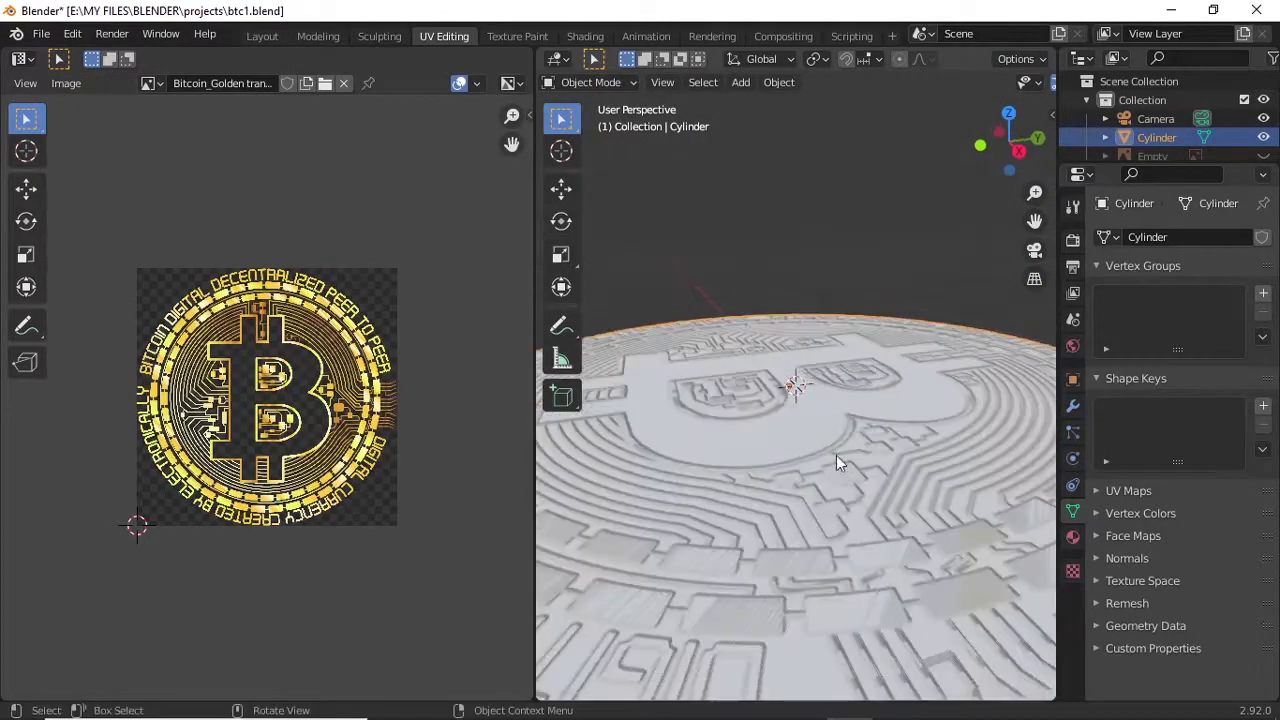
{"action": "middle_click_drag", "start_coordinate": [836, 455], "coordinate": [760, 430]}
Select the face loop around the coin's rim, shrink its UVs and move them into the image's empty lower-right corner
{"action": "key", "text": "Tab"}
{"action": "left_click", "coordinate": [712, 582]}
{"action": "left_click", "coordinate": [712, 582], "text": "alt"}
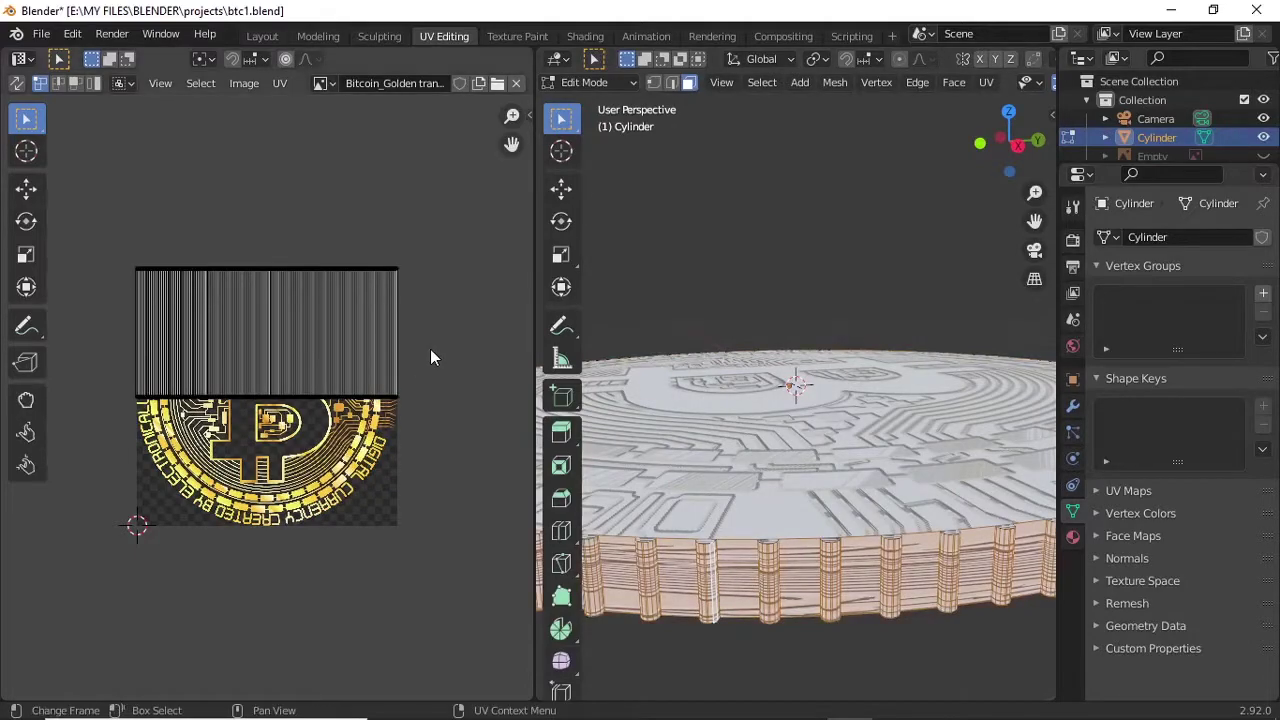
{"action": "key", "text": "a"}
{"action": "key", "text": "s"}
{"action": "key", "text": "Escape"}
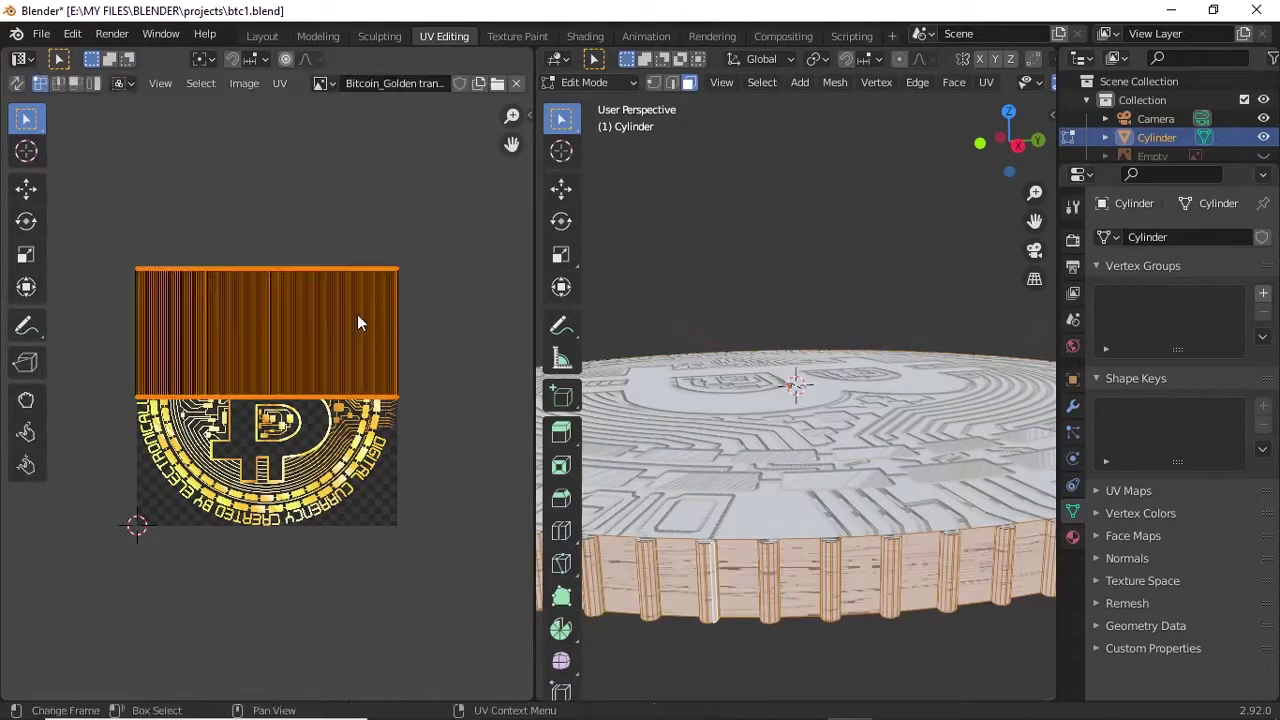
{"action": "key", "text": "s"}
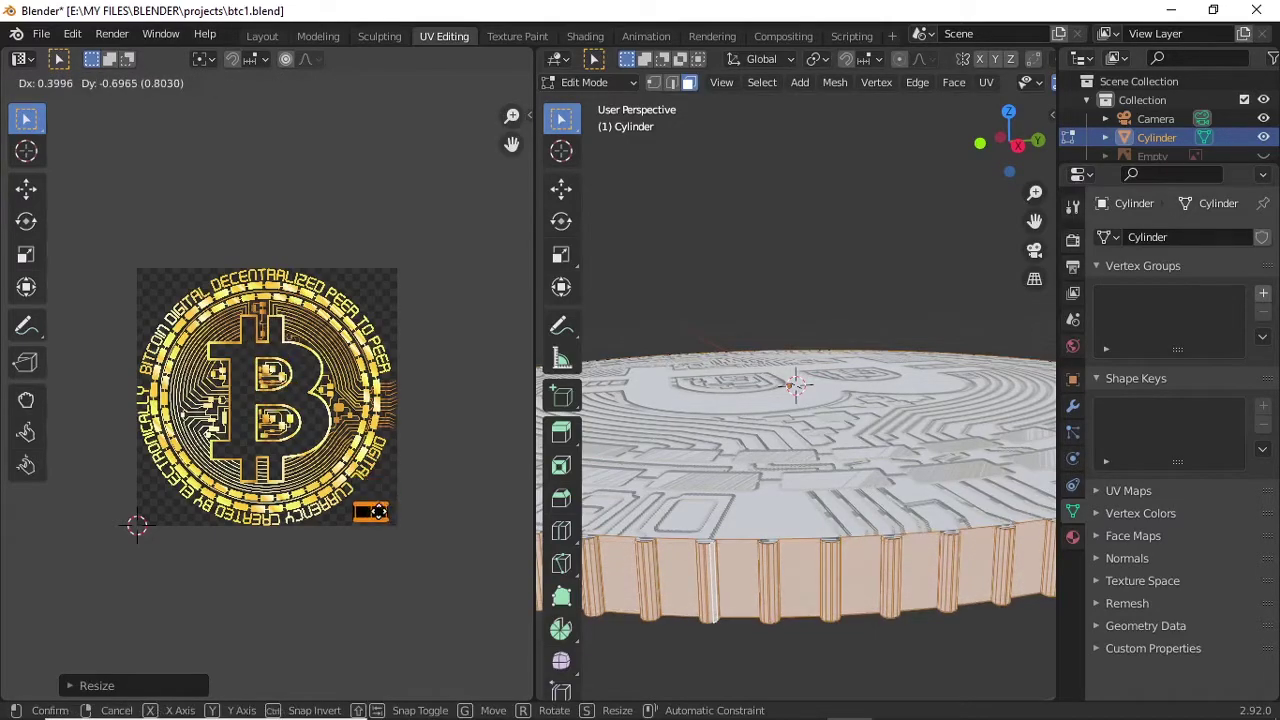
{"action": "key", "text": "Tab"}
Enlarge the underside face's UV circle and move it over the coin artwork, about -0.25 in X and 0.24 in Y
{"action": "middle_click_drag", "start_coordinate": [628, 541], "coordinate": [812, 348]}
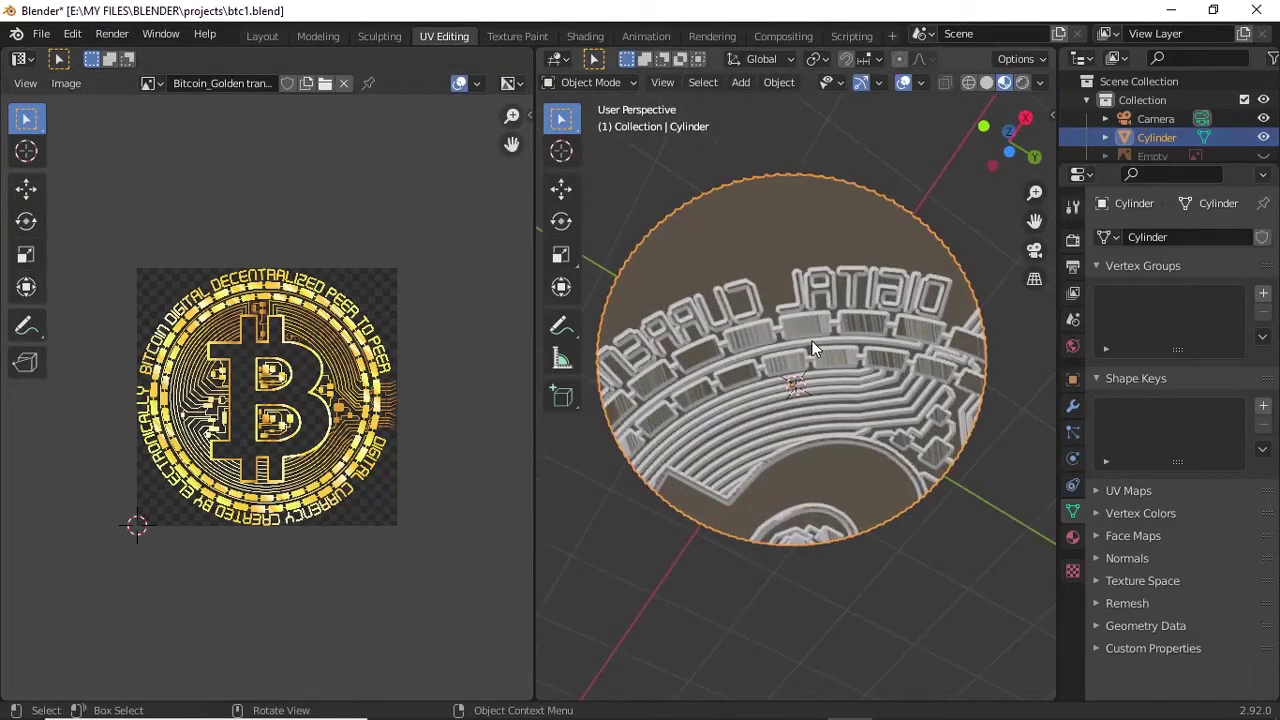
{"action": "key", "text": "Tab"}
{"action": "key", "text": "a"}
{"action": "key", "text": "s"}
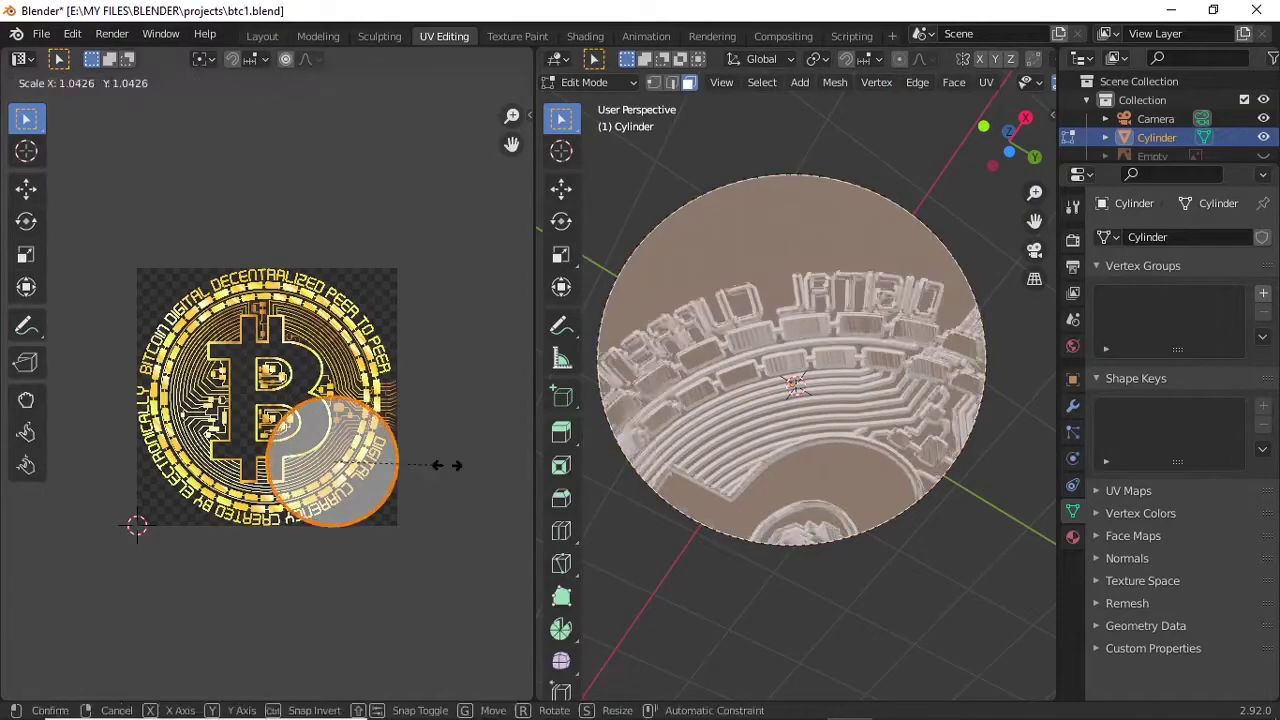
{"action": "key", "text": "Return"}
{"action": "key", "text": "g"}
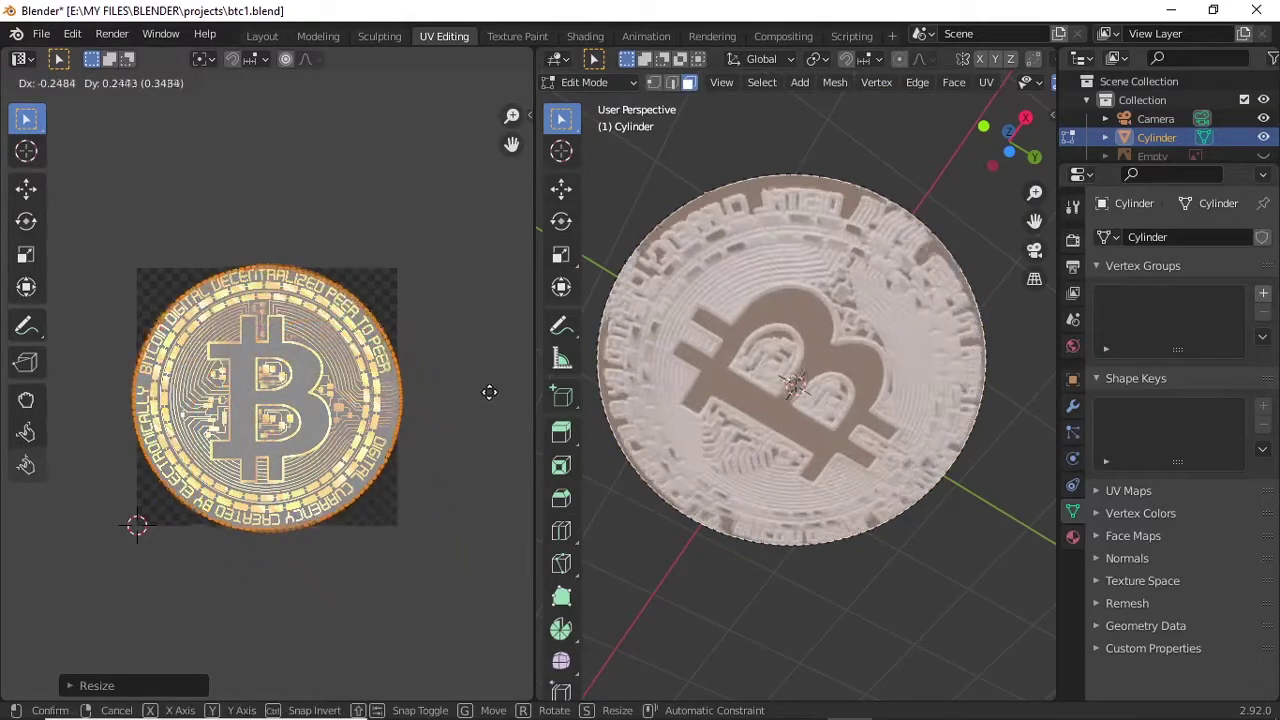
{"action": "key", "text": "Return"}
Fine-tune the scale of the underside face's UV circle to fit the coin artwork and return to Object Mode
{"action": "key", "text": "s"}
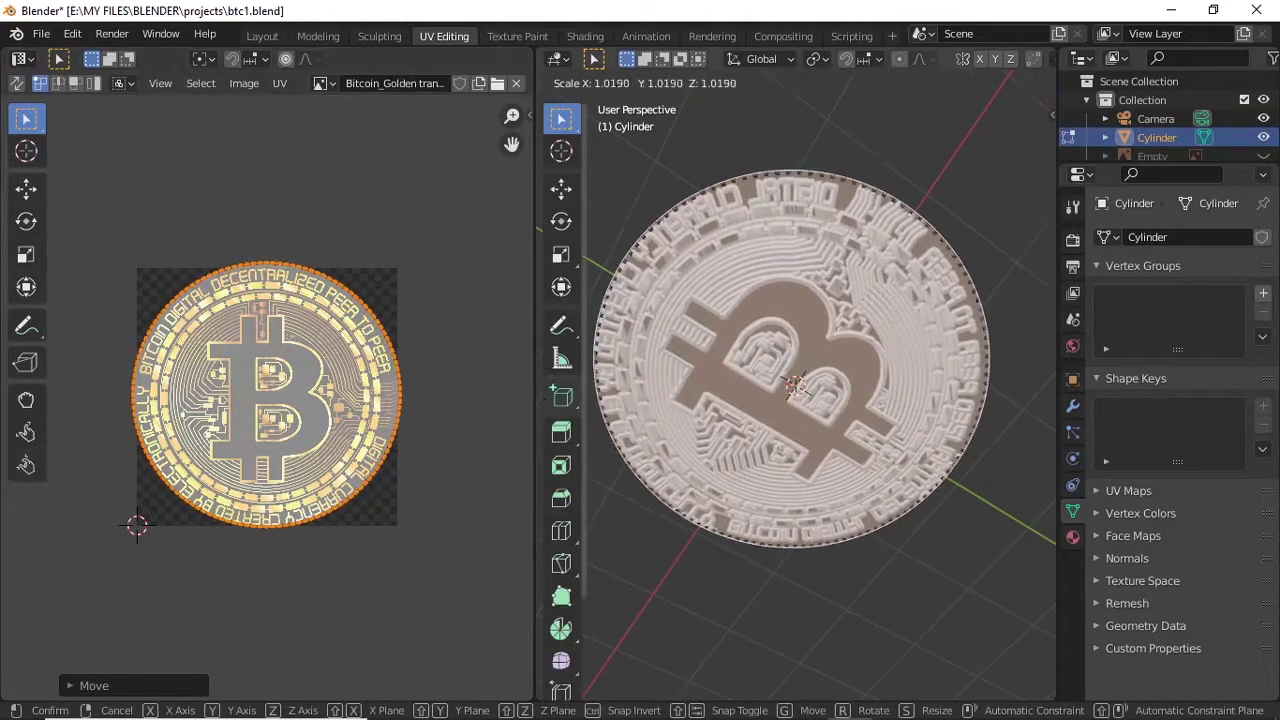
{"action": "key", "text": "Escape"}
{"action": "key", "text": "s"}
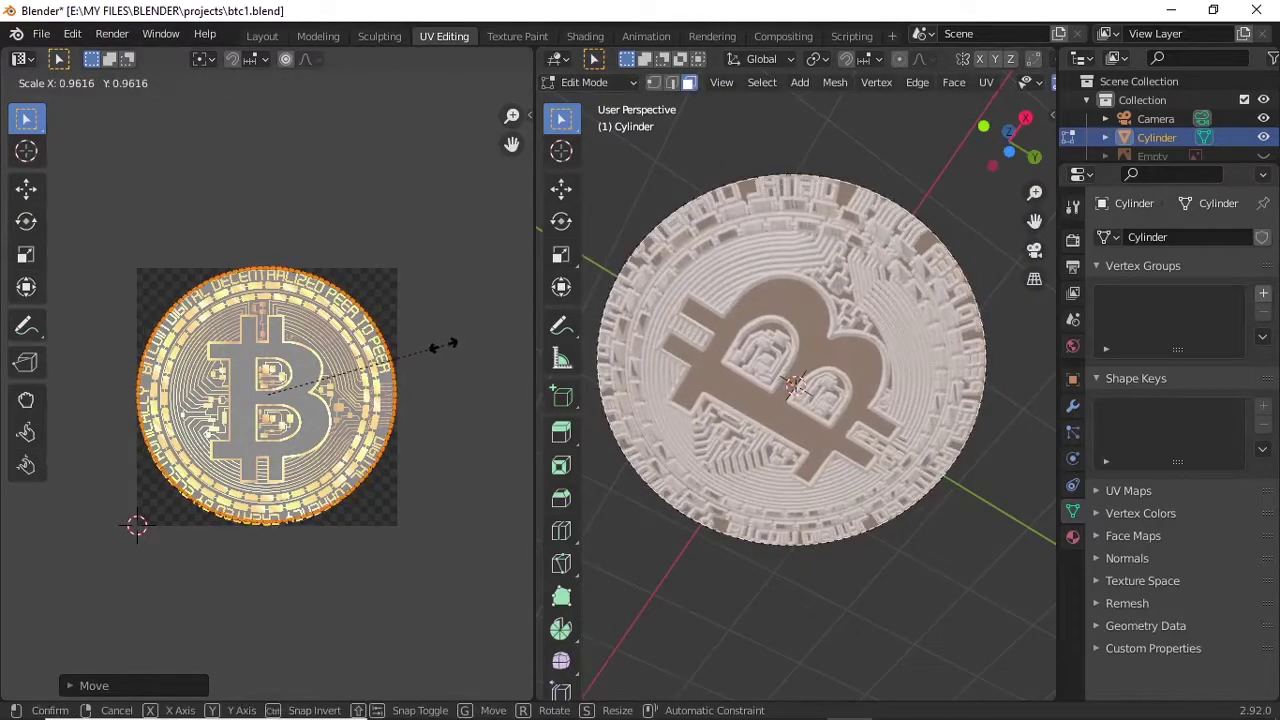
{"action": "left_click", "coordinate": [445, 344]}
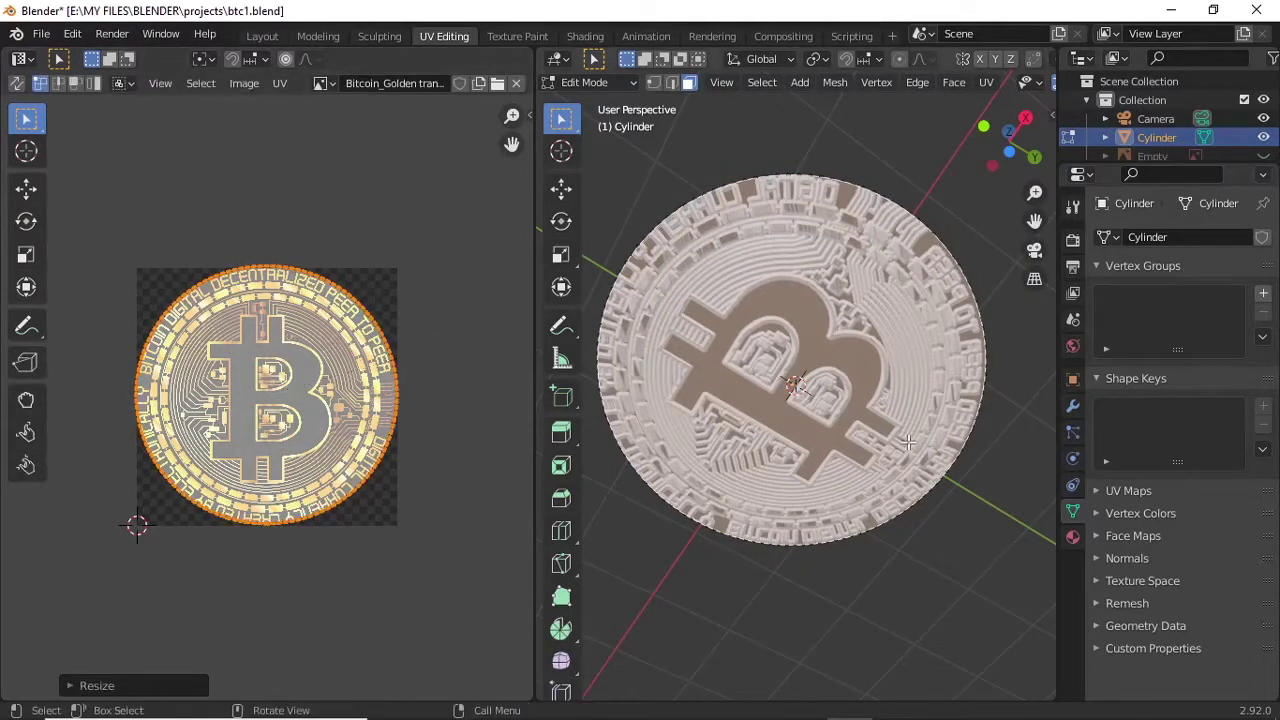
{"action": "key", "text": "Tab"}
In the Shading workspace, invert the coin material's Bump node
{"action": "middle_click_drag", "start_coordinate": [840, 335], "coordinate": [746, 330]}
{"action": "scroll", "coordinate": [832, 450], "scroll_direction": "up", "scroll_amount": 4}
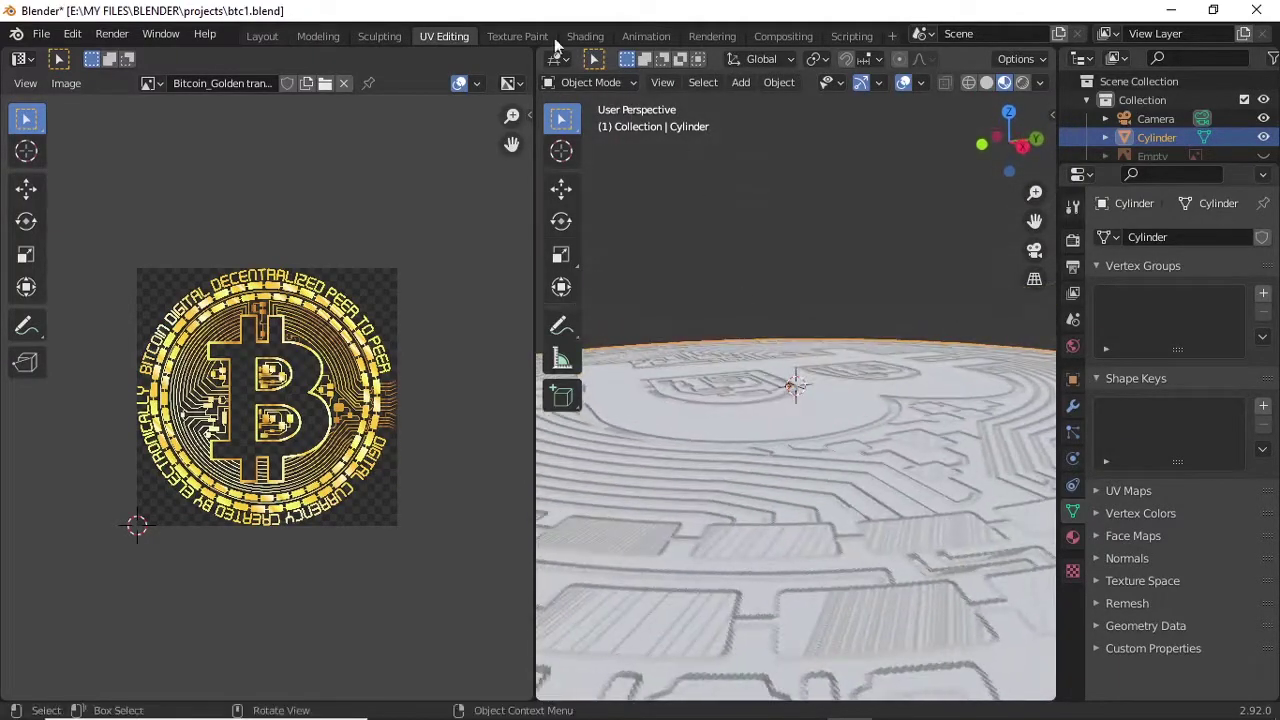
{"action": "left_click", "coordinate": [585, 36]}
{"action": "scroll", "coordinate": [634, 234], "scroll_direction": "up", "scroll_amount": 2}
{"action": "middle_click_drag", "start_coordinate": [634, 234], "coordinate": [640, 214]}
{"action": "scroll", "coordinate": [651, 303], "scroll_direction": "up", "scroll_amount": 4}
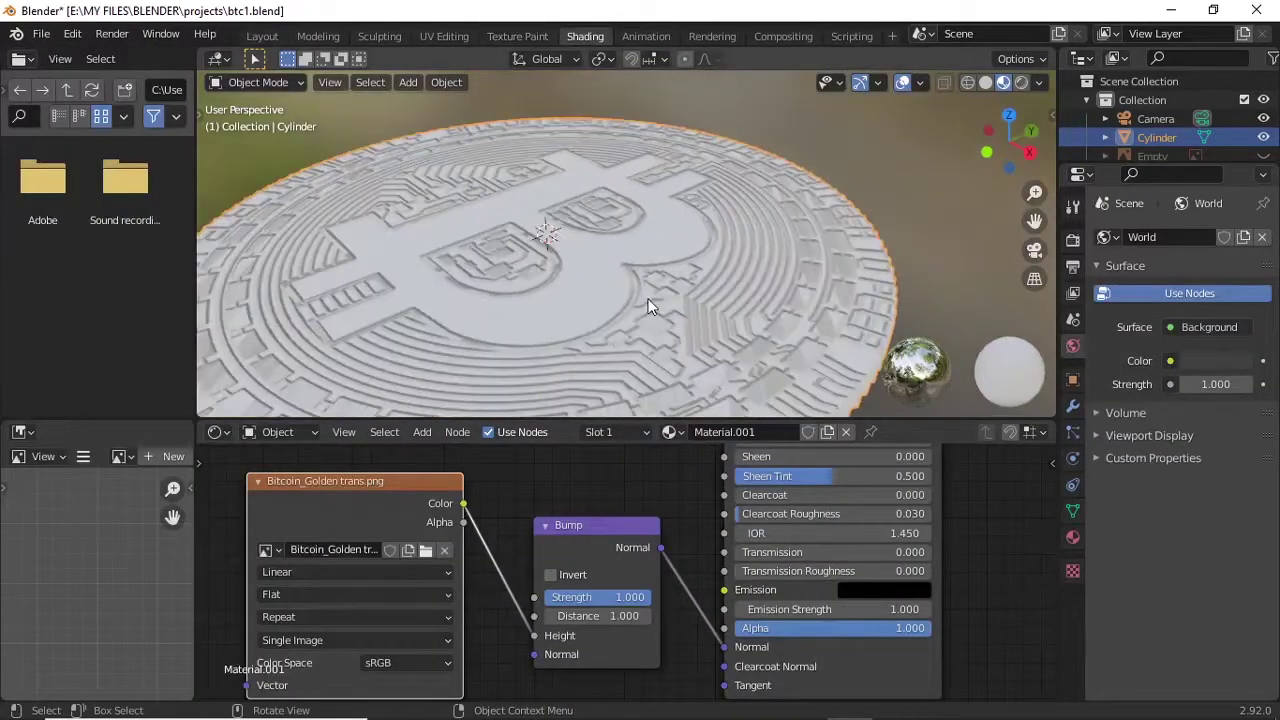
{"action": "middle_click_drag", "start_coordinate": [651, 303], "coordinate": [636, 240]}
{"action": "left_click", "coordinate": [549, 574]}
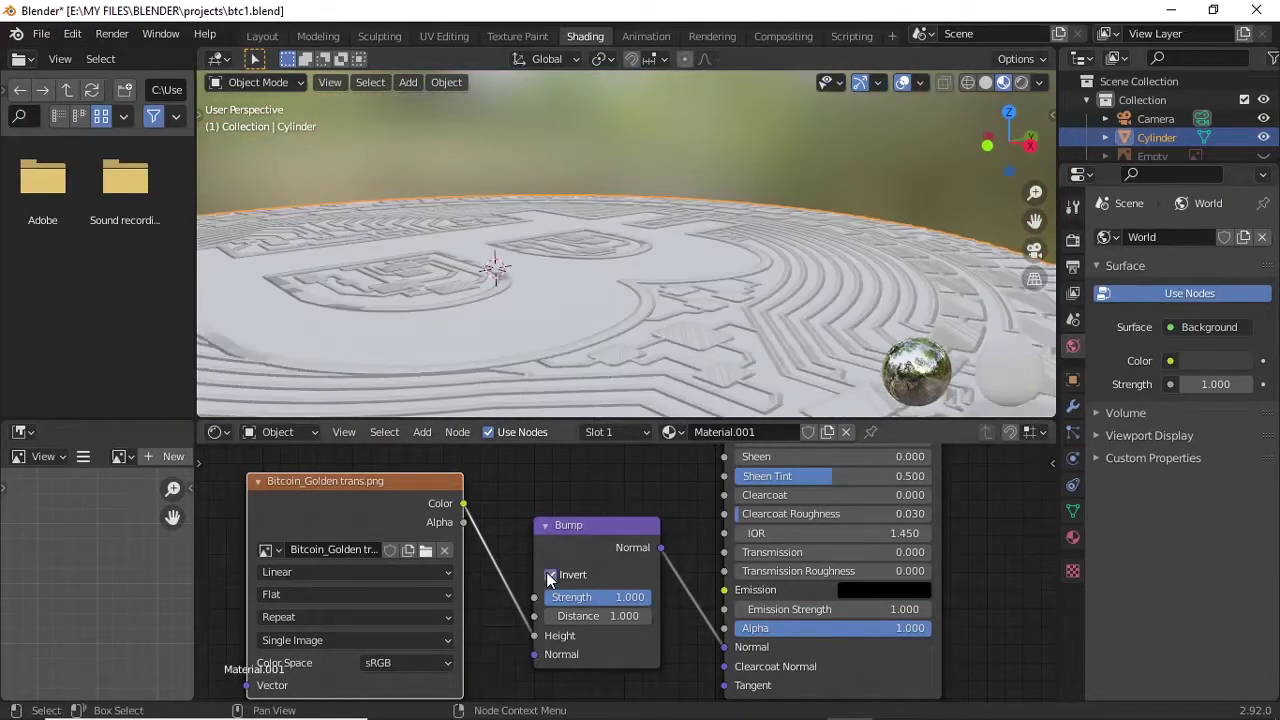
Inspect the coin's relief and rim, and set the Bump node's distance to 1.600
{"action": "middle_click_drag", "start_coordinate": [620, 300], "coordinate": [654, 266]}
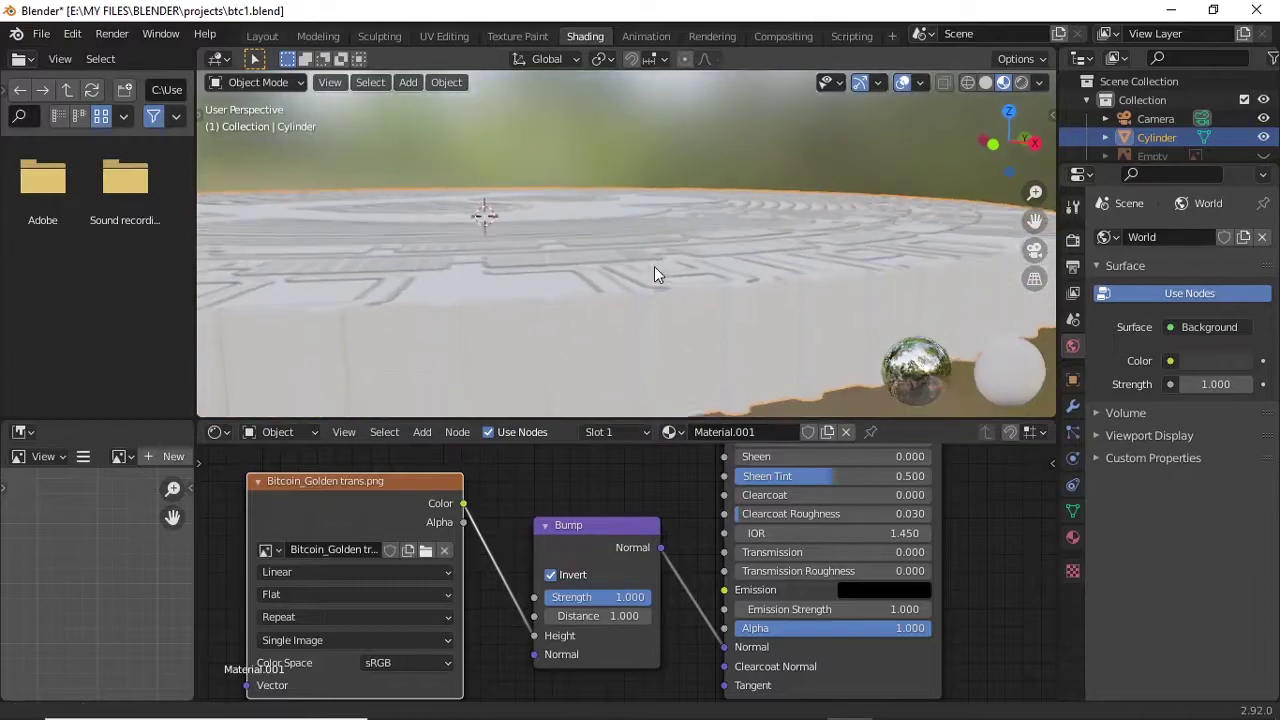
{"action": "middle_click_drag", "start_coordinate": [457, 276], "coordinate": [462, 282]}
{"action": "scroll", "coordinate": [553, 333], "scroll_direction": "down", "scroll_amount": 3}
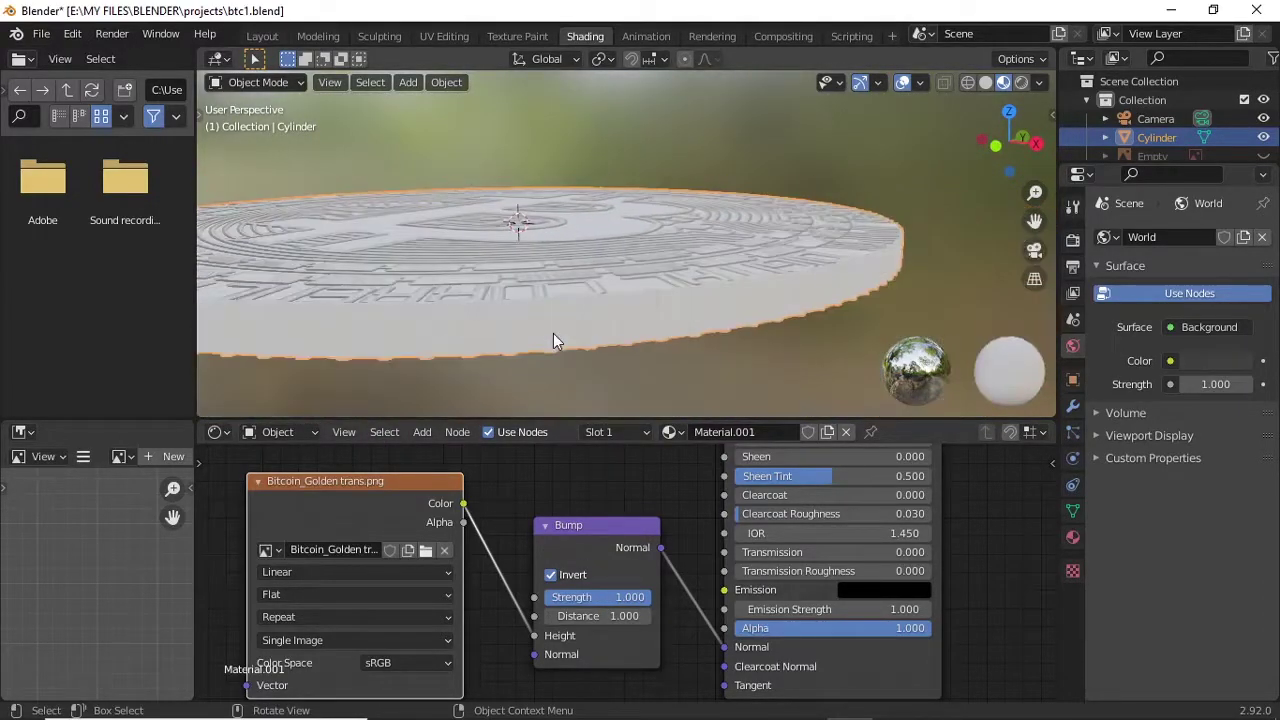
{"action": "scroll", "coordinate": [553, 333], "scroll_direction": "up", "scroll_amount": 5}
{"action": "left_click_drag", "start_coordinate": [643, 615], "coordinate": [649, 615]}
In Solid shading, add loop cuts around the coin's rim near its lower edge, near its upper edge and at mid-height
{"action": "scroll", "coordinate": [641, 235], "scroll_direction": "down", "scroll_amount": 5}
{"action": "mouse_move", "coordinate": [641, 235]}
{"action": "middle_mouse_down"}
{"action": "mouse_move", "coordinate": [578, 264]}
{"action": "mouse_move", "coordinate": [551, 221]}
{"action": "middle_mouse_up"}
{"action": "left_click", "coordinate": [985, 82]}
{"action": "scroll", "coordinate": [603, 311], "scroll_direction": "up", "scroll_amount": 3}
{"action": "middle_click_drag", "start_coordinate": [603, 311], "coordinate": [681, 297]}
{"action": "key", "text": "Tab"}
{"action": "left_click", "coordinate": [639, 257]}
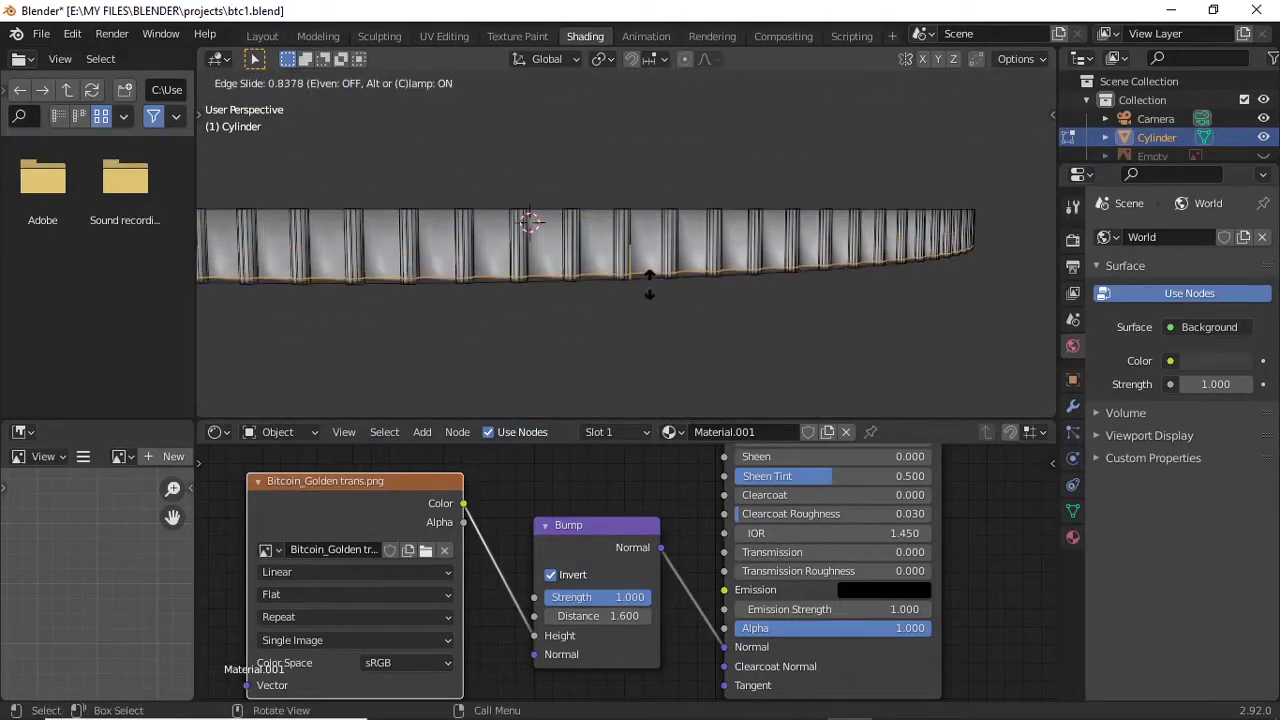
{"action": "left_click", "coordinate": [650, 286]}
{"action": "left_click", "coordinate": [632, 248]}
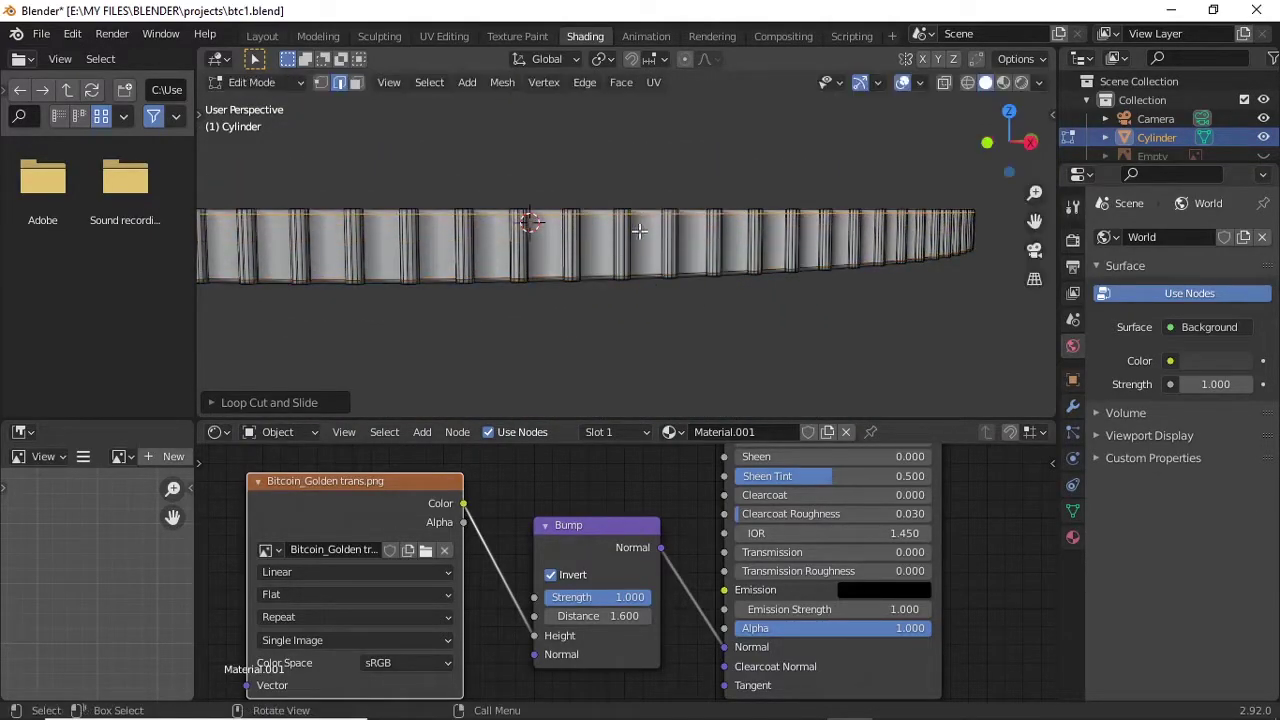
{"action": "middle_click_drag", "start_coordinate": [639, 240], "coordinate": [686, 280]}
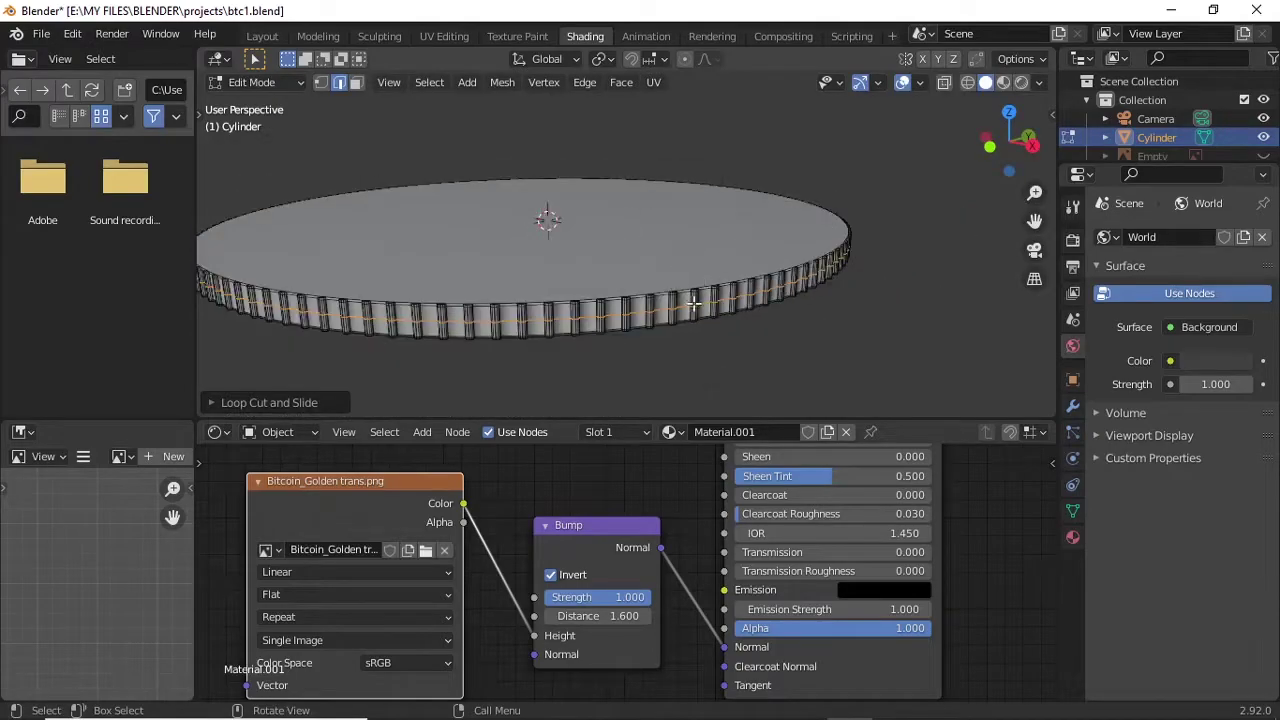
{"action": "key", "text": "Tab"}
Run Principled Texture Setup on the Principled BSDF node with the texture maps from the gold-scuffed-bl folder
{"action": "key", "text": "grave"}
{"action": "key", "text": "Escape"}
{"action": "scroll", "coordinate": [714, 295], "scroll_direction": "down", "scroll_amount": 5}
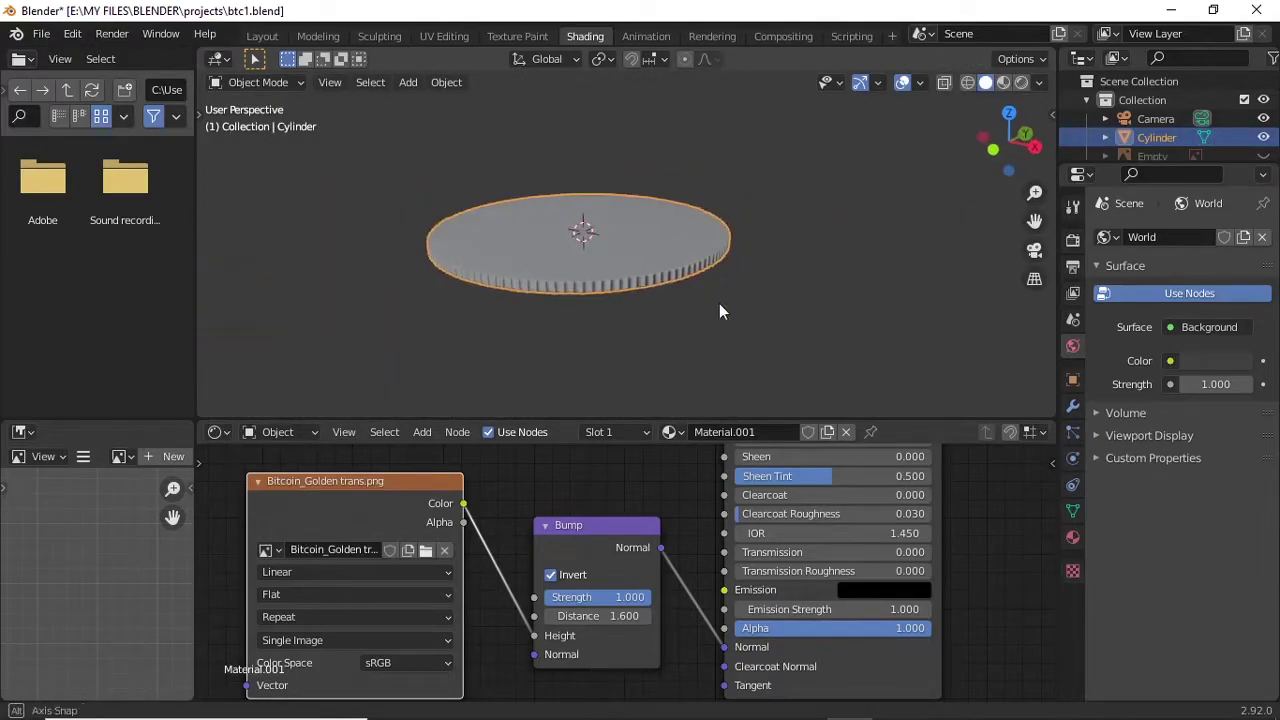
{"action": "middle_click_drag", "start_coordinate": [719, 305], "coordinate": [716, 326]}
{"action": "scroll", "coordinate": [647, 501], "scroll_direction": "down", "scroll_amount": 12}
{"action": "middle_click_drag", "start_coordinate": [640, 506], "coordinate": [597, 568]}
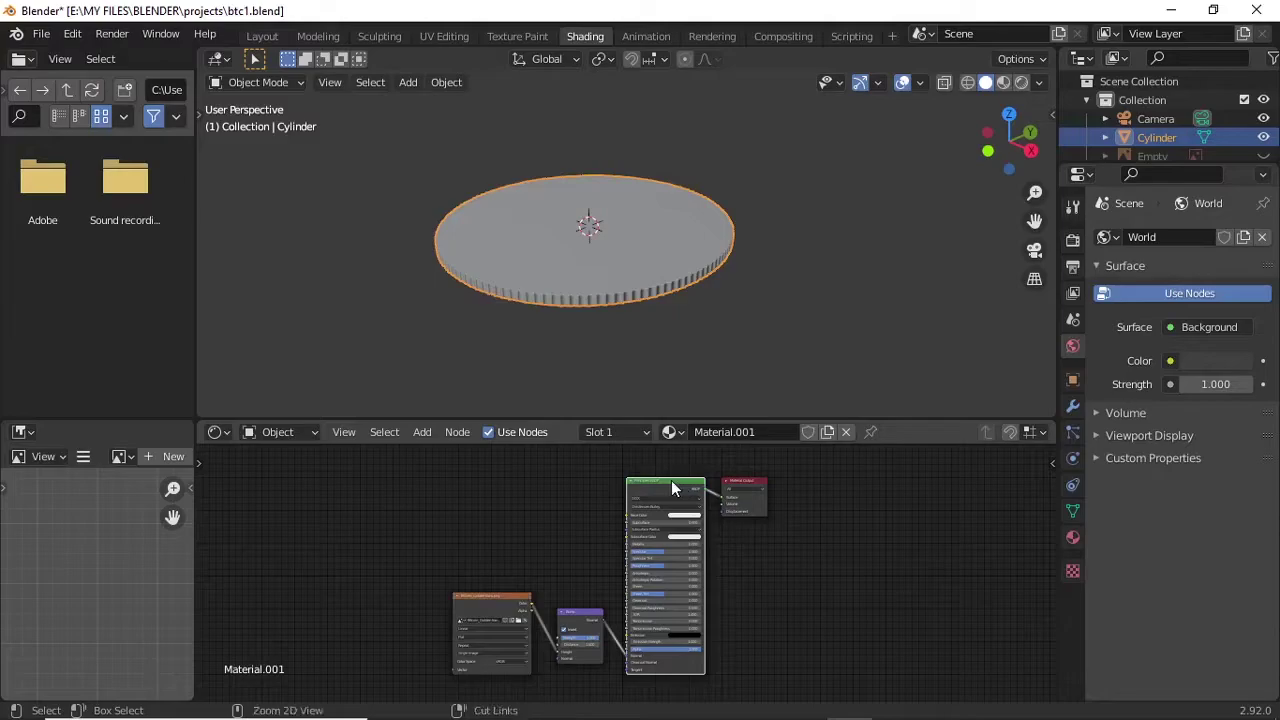
{"action": "key", "text": "ctrl+shift+t"}
{"action": "left_click", "coordinate": [220, 557]}
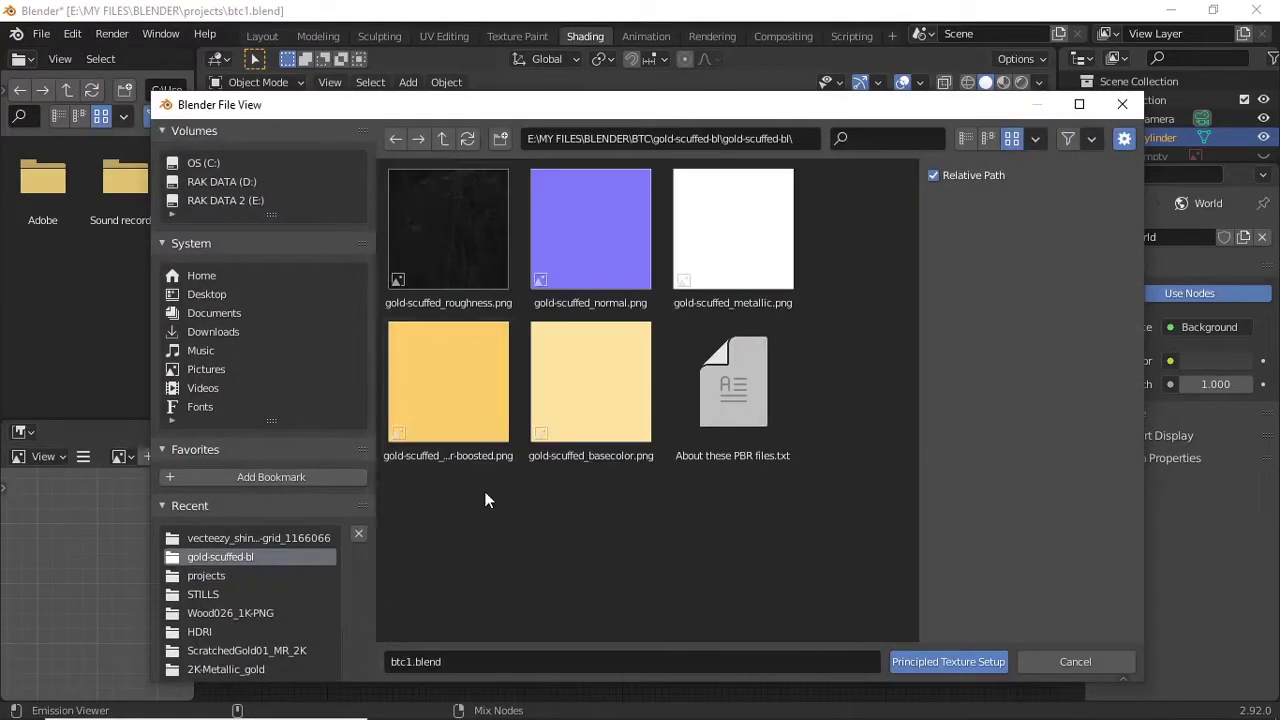
{"action": "left_click", "coordinate": [613, 396], "text": "shift"}
{"action": "left_click", "coordinate": [947, 661]}
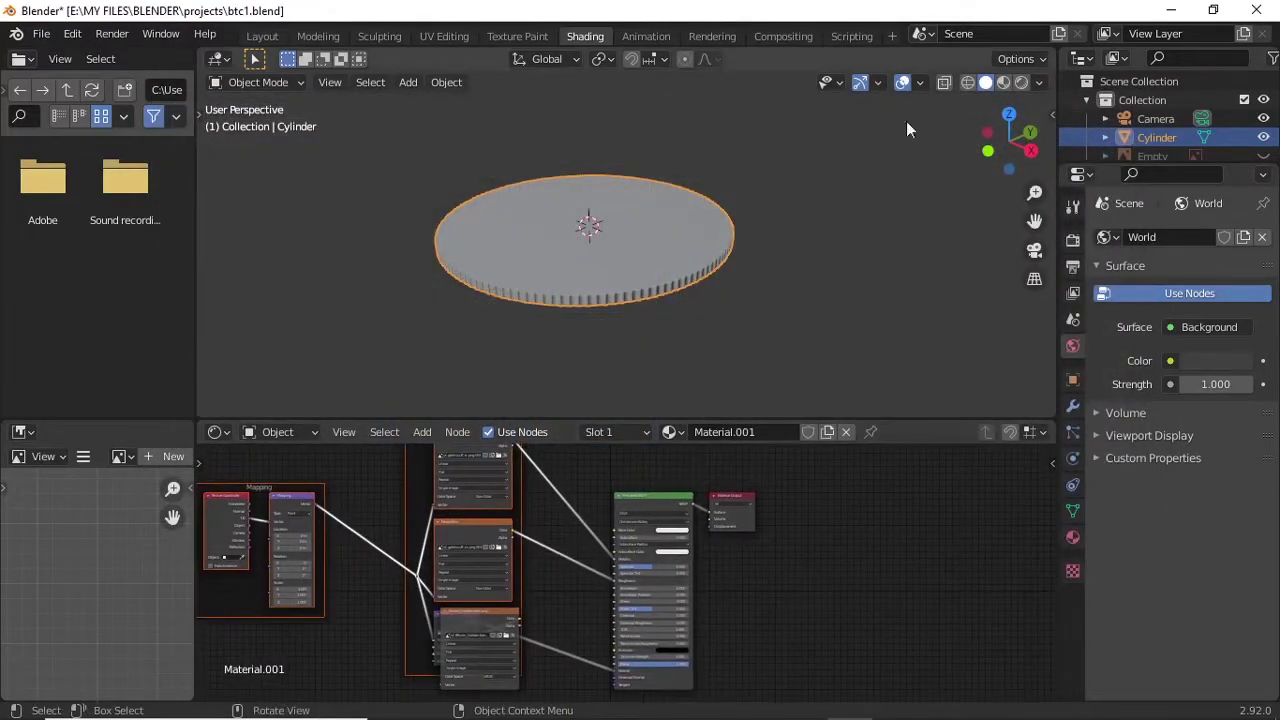
Show the coin in Material Preview shading and set the material's base color to a golden orange
{"action": "left_click", "coordinate": [1003, 82]}
{"action": "scroll", "coordinate": [644, 200], "scroll_direction": "up", "scroll_amount": 4}
{"action": "middle_click_drag", "start_coordinate": [644, 200], "coordinate": [600, 220]}
{"action": "left_click", "coordinate": [1072, 537]}
{"action": "left_click", "coordinate": [1216, 510]}
{"action": "left_click", "coordinate": [1127, 362]}
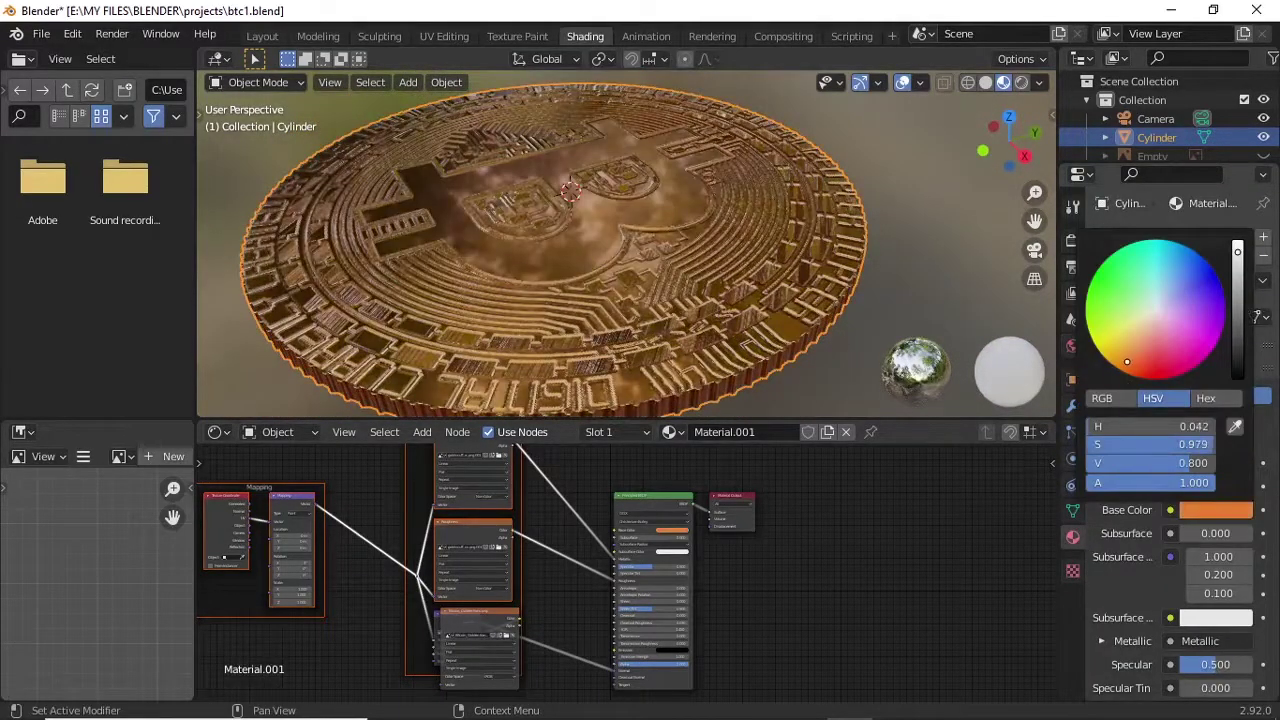
{"action": "left_click_drag", "start_coordinate": [1122, 362], "coordinate": [1125, 350]}
{"action": "scroll", "coordinate": [1160, 578], "scroll_direction": "down", "scroll_amount": 3}
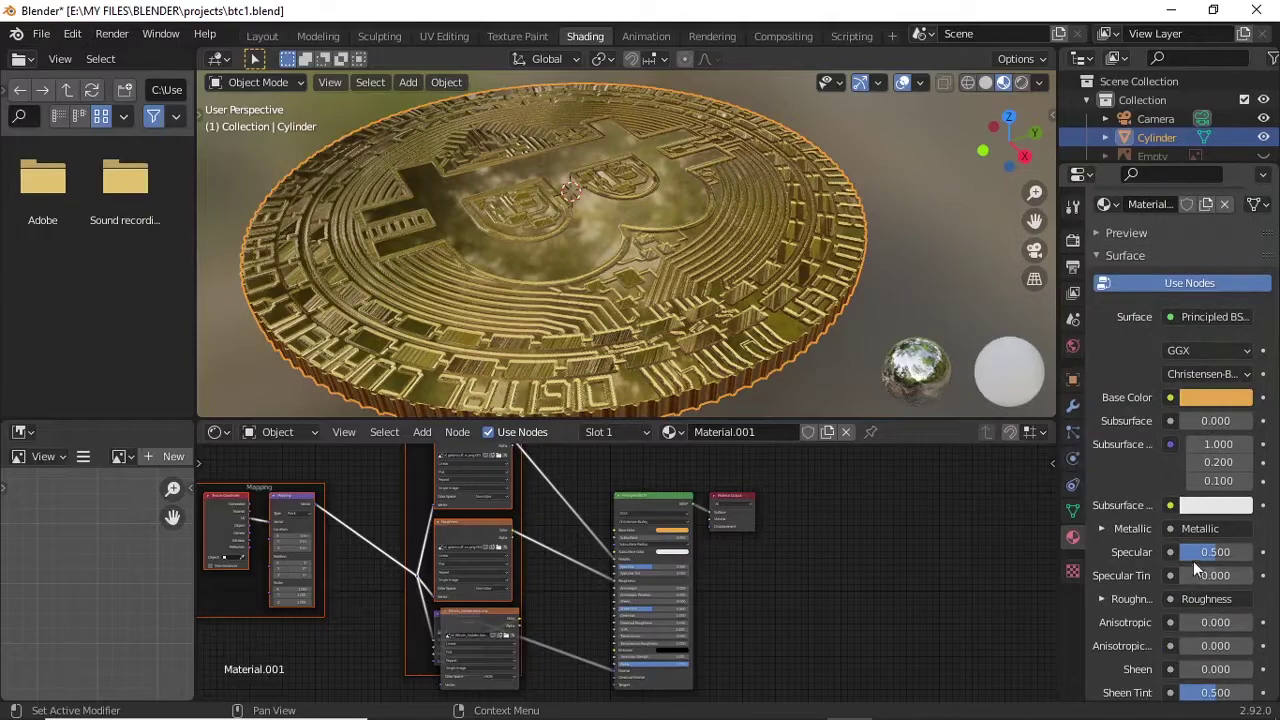
Show the viewport in Rendered shading and set the render engine to Cycles
{"action": "left_click", "coordinate": [1021, 82]}
{"action": "left_click", "coordinate": [1072, 240]}
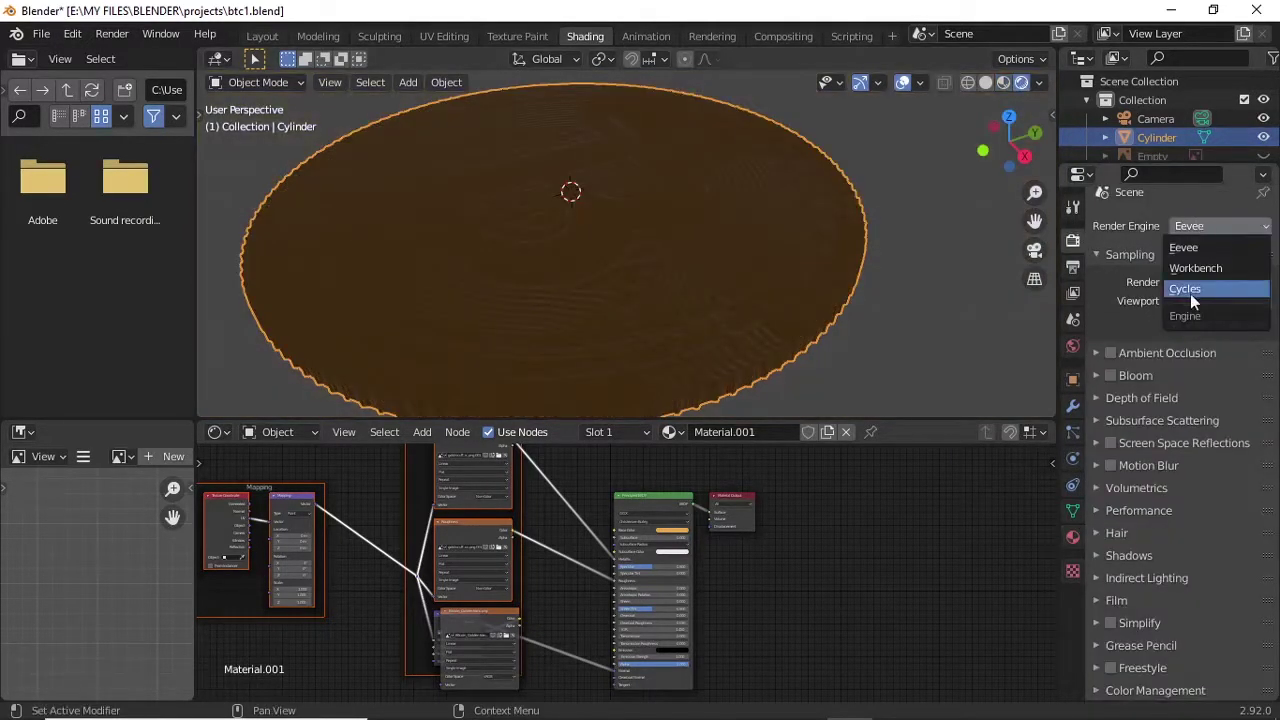
{"action": "left_click", "coordinate": [1188, 289]}
Set the world color to an environment texture and load the studio_small HDRI from the HDRI folder
{"action": "left_click", "coordinate": [1072, 345]}
{"action": "left_click", "coordinate": [1170, 349]}
{"action": "left_click", "coordinate": [845, 433]}
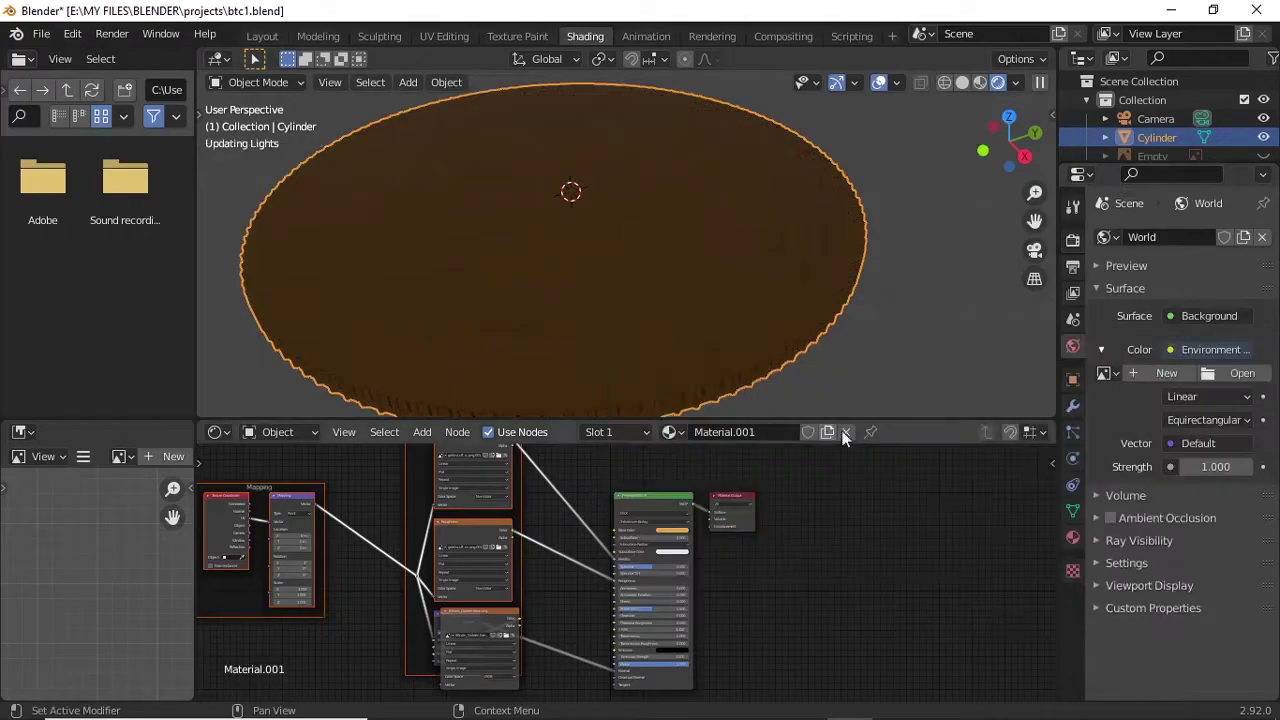
{"action": "left_click", "coordinate": [1240, 373]}
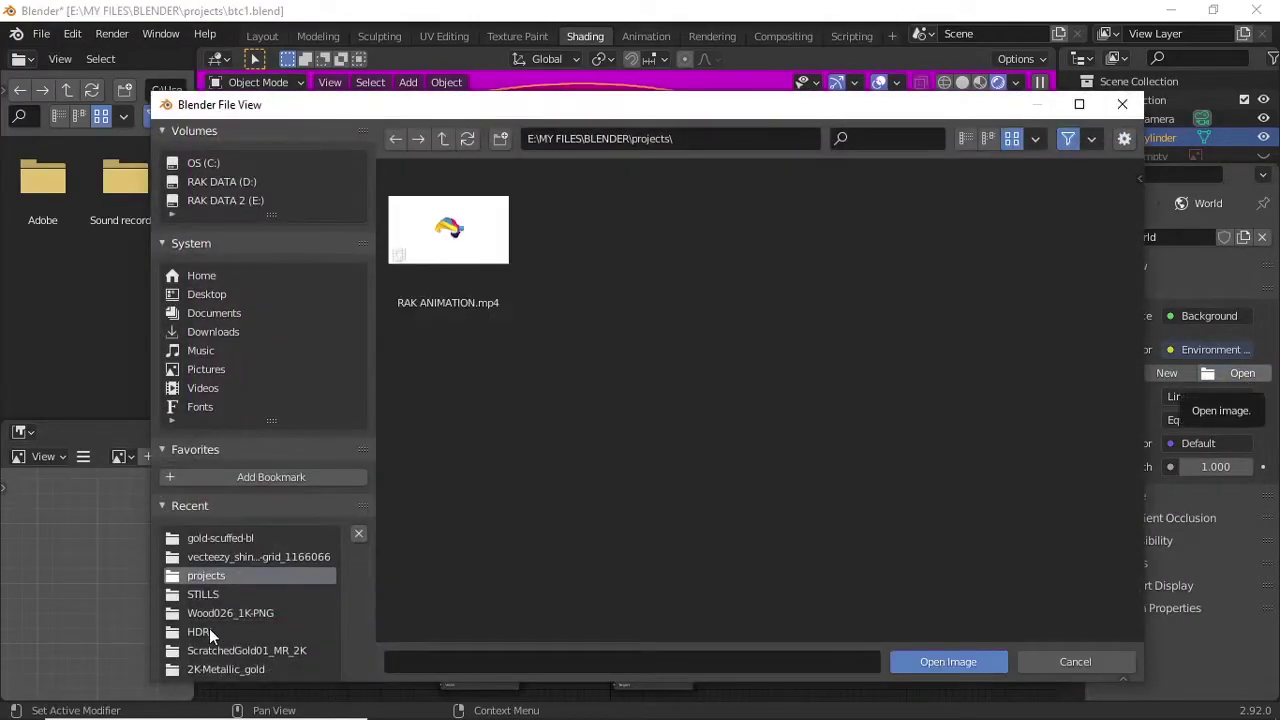
{"action": "left_click", "coordinate": [199, 632]}
{"action": "double_click", "coordinate": [588, 215]}
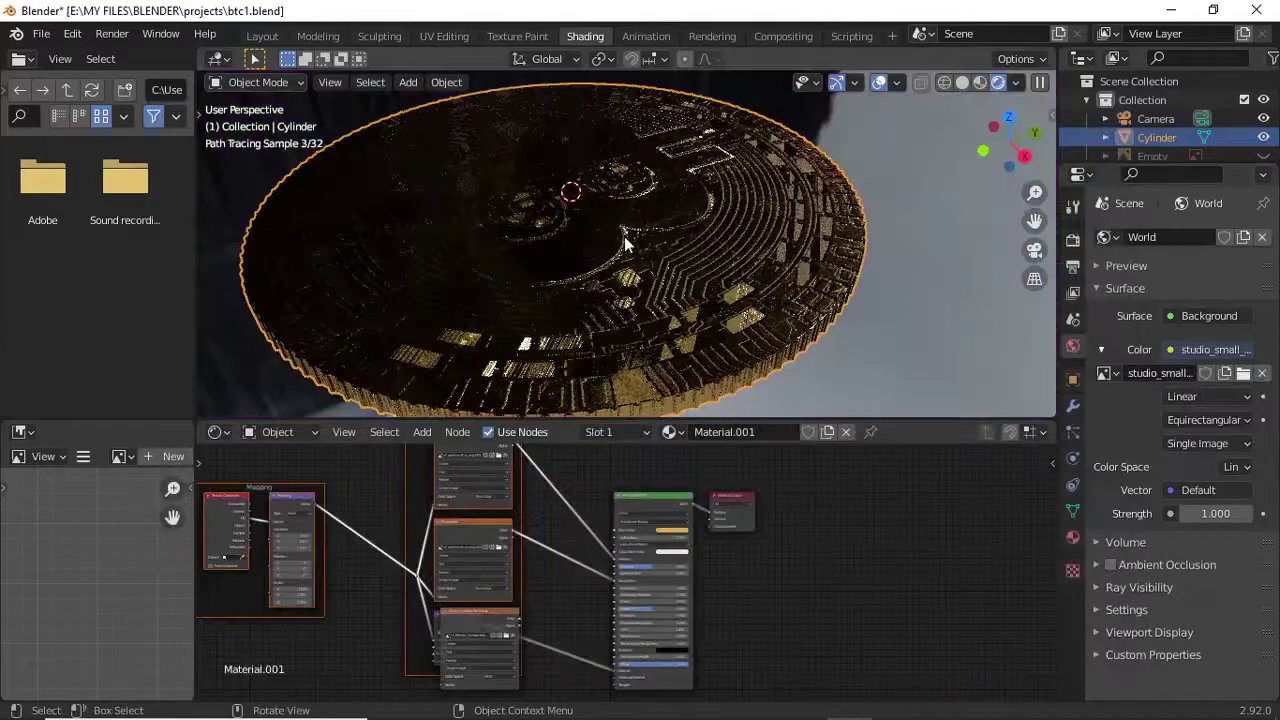
{"action": "middle_click_drag", "start_coordinate": [624, 236], "coordinate": [770, 278]}
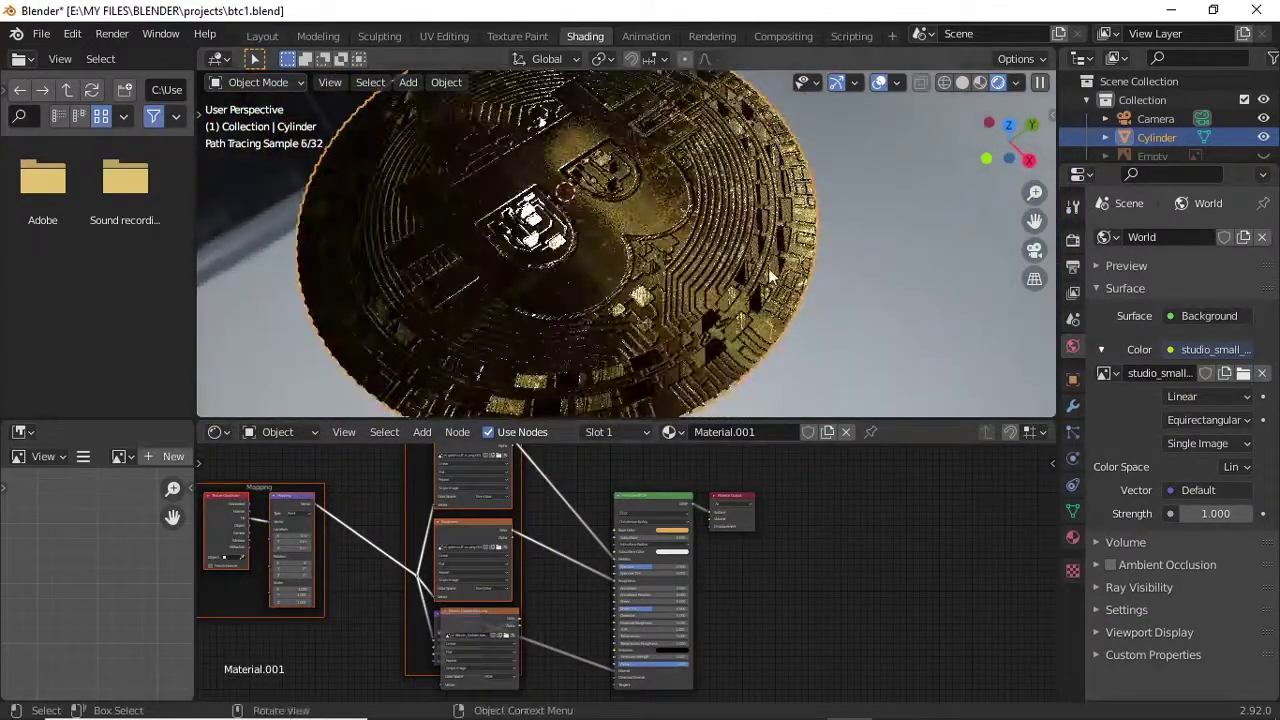
Adjust the material's base color to a brighter golden orange, checking the coin's look from several angles
{"action": "left_click", "coordinate": [1073, 537]}
{"action": "left_click", "coordinate": [1195, 456]}
{"action": "left_click_drag", "start_coordinate": [1128, 295], "coordinate": [1114, 304]}
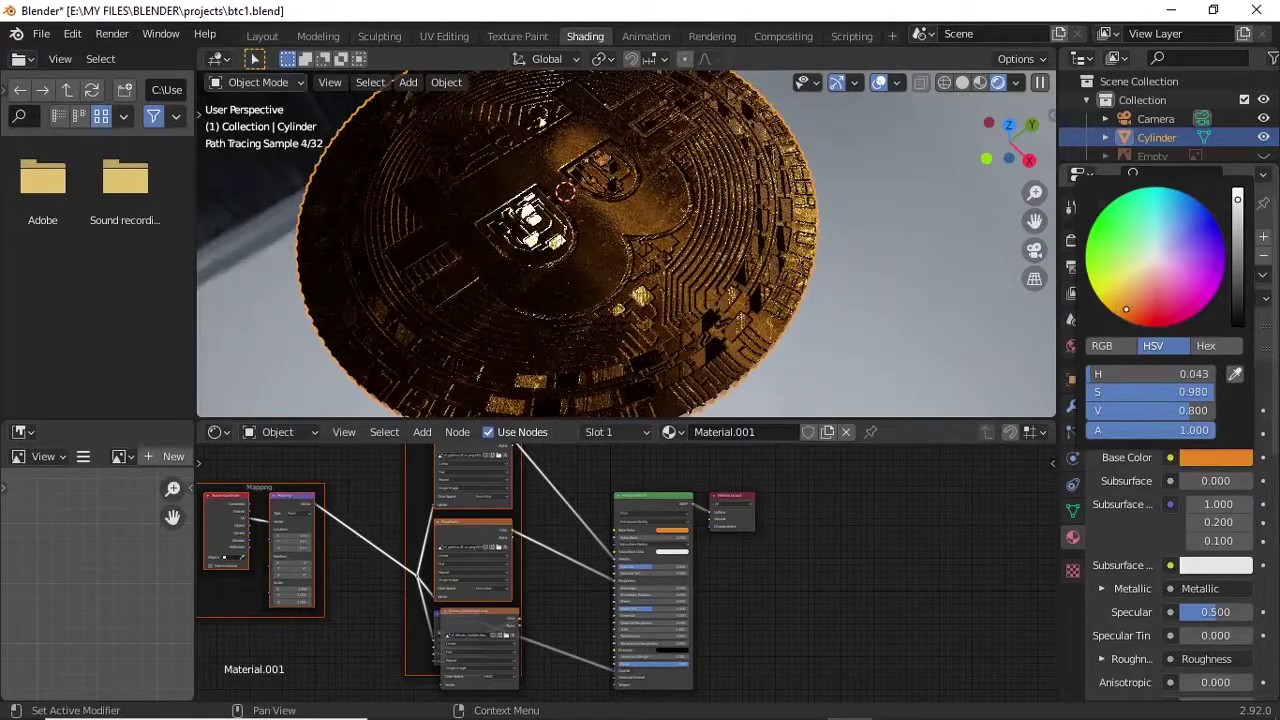
{"action": "middle_click_drag", "start_coordinate": [690, 230], "coordinate": [761, 265]}
{"action": "scroll", "coordinate": [761, 265], "scroll_direction": "up", "scroll_amount": 4}
{"action": "left_click", "coordinate": [1210, 455]}
{"action": "left_click_drag", "start_coordinate": [1237, 214], "coordinate": [1237, 189]}
{"action": "mouse_move", "coordinate": [1126, 310]}
{"action": "left_mouse_down"}
{"action": "mouse_move", "coordinate": [1134, 277]}
{"action": "mouse_move", "coordinate": [1129, 299]}
{"action": "left_mouse_up"}
{"action": "scroll", "coordinate": [804, 237], "scroll_direction": "down", "scroll_amount": 2}
{"action": "middle_click_drag", "start_coordinate": [804, 237], "coordinate": [848, 220]}
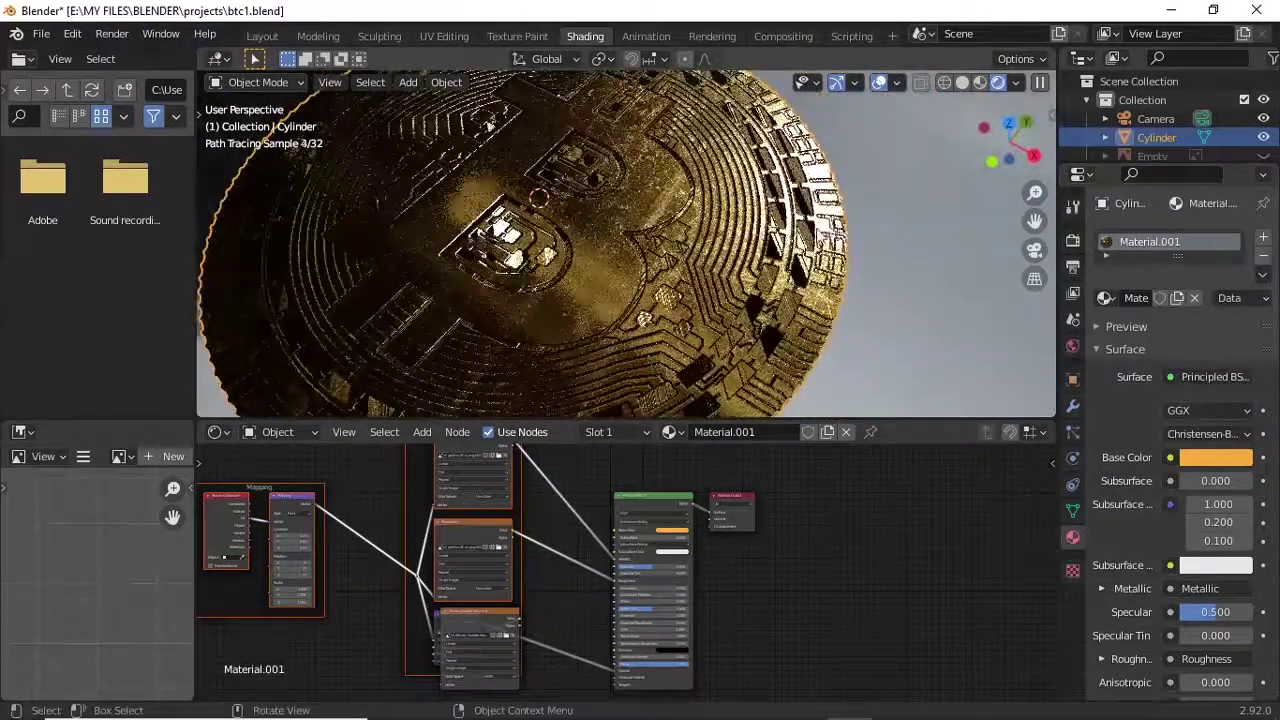
{"action": "mouse_move", "coordinate": [489, 125]}
{"action": "middle_mouse_down"}
{"action": "mouse_move", "coordinate": [800, 221]}
{"action": "mouse_move", "coordinate": [730, 268]}
{"action": "mouse_move", "coordinate": [651, 240]}
{"action": "mouse_move", "coordinate": [620, 199]}
{"action": "mouse_move", "coordinate": [561, 199]}
{"action": "mouse_move", "coordinate": [572, 224]}
{"action": "middle_mouse_up"}
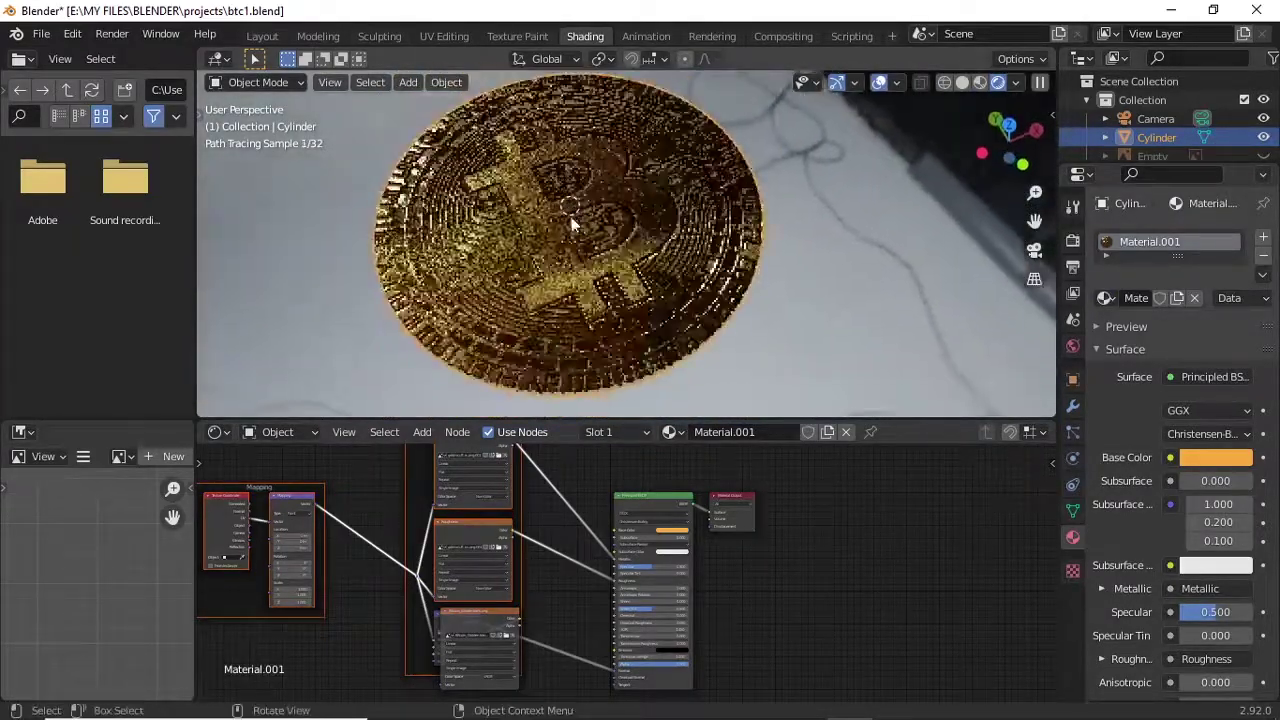
{"action": "mouse_move", "coordinate": [478, 211]}
{"action": "middle_mouse_down"}
{"action": "mouse_move", "coordinate": [672, 205]}
{"action": "mouse_move", "coordinate": [766, 154]}
{"action": "mouse_move", "coordinate": [277, 76]}
{"action": "middle_mouse_up"}
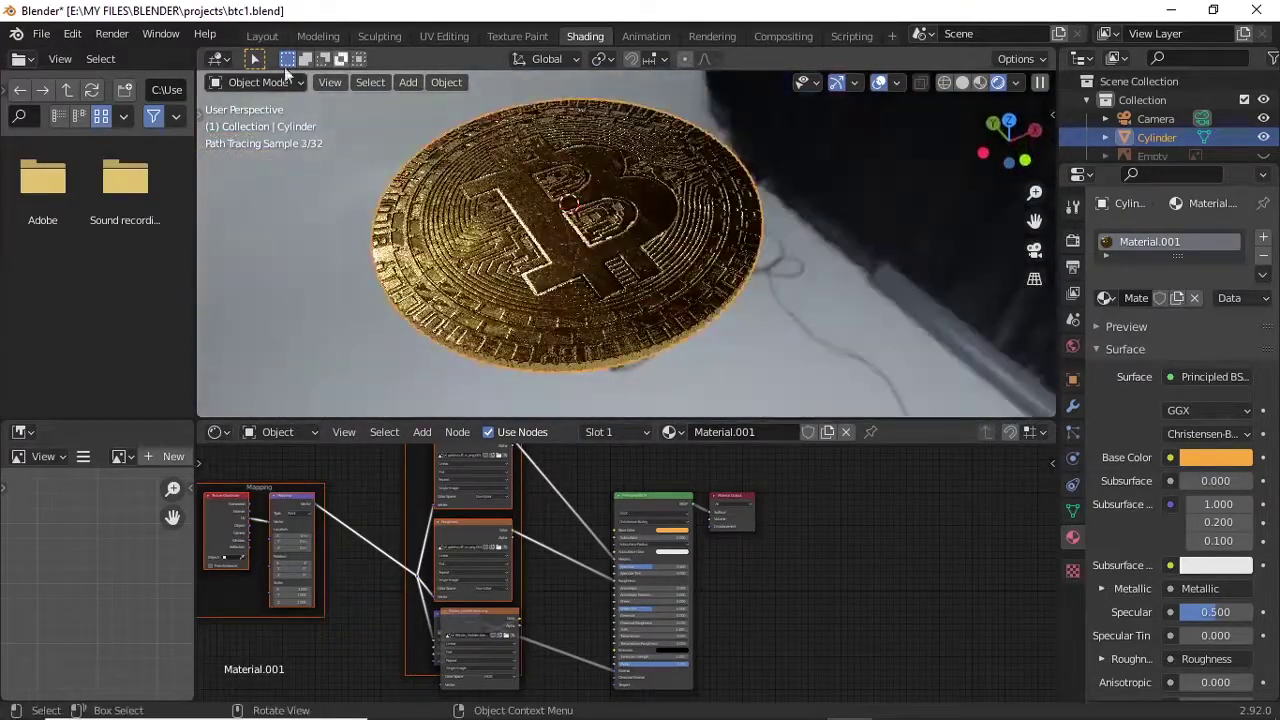
In the Layout workspace, make the render film transparent and check the rendered coin from several angles
{"action": "left_click", "coordinate": [262, 36]}
{"action": "left_click", "coordinate": [1022, 82]}
{"action": "middle_click_drag", "start_coordinate": [690, 225], "coordinate": [760, 360]}
{"action": "left_click", "coordinate": [1076, 340]}
{"action": "scroll", "coordinate": [1125, 653], "scroll_direction": "down", "scroll_amount": 3}
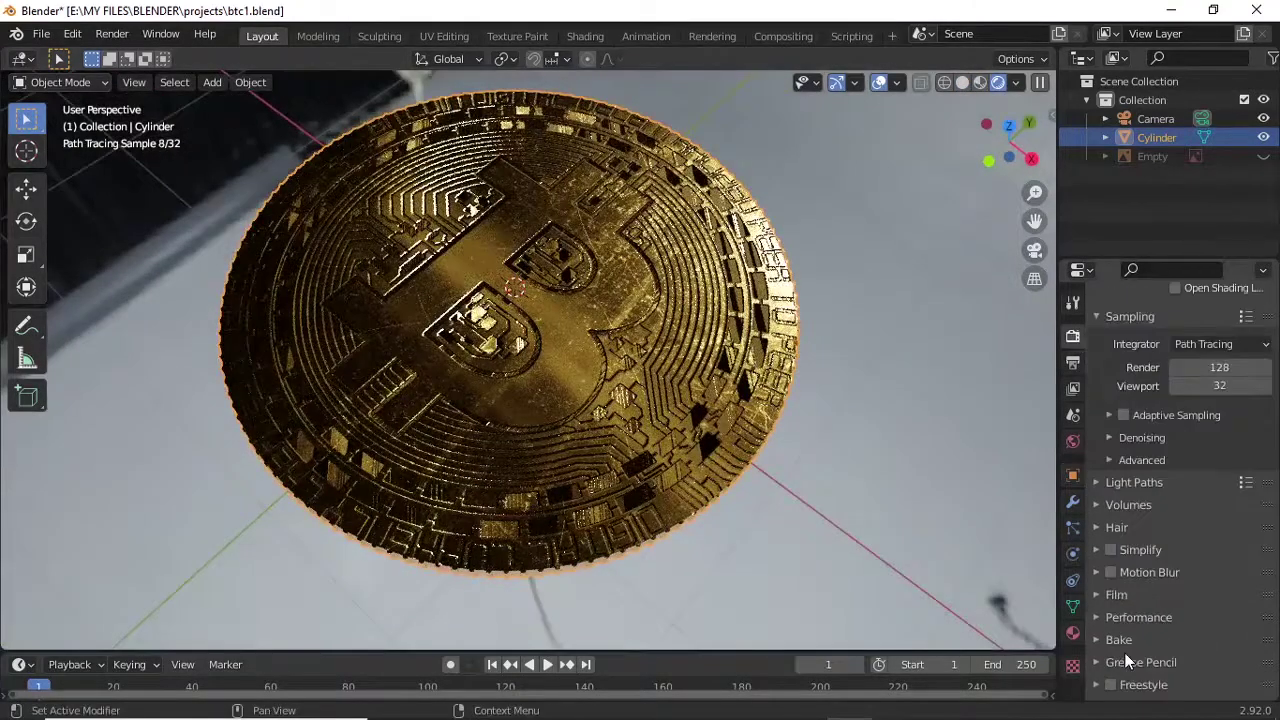
{"action": "left_click", "coordinate": [1125, 596]}
{"action": "scroll", "coordinate": [1147, 663], "scroll_direction": "down", "scroll_amount": 2}
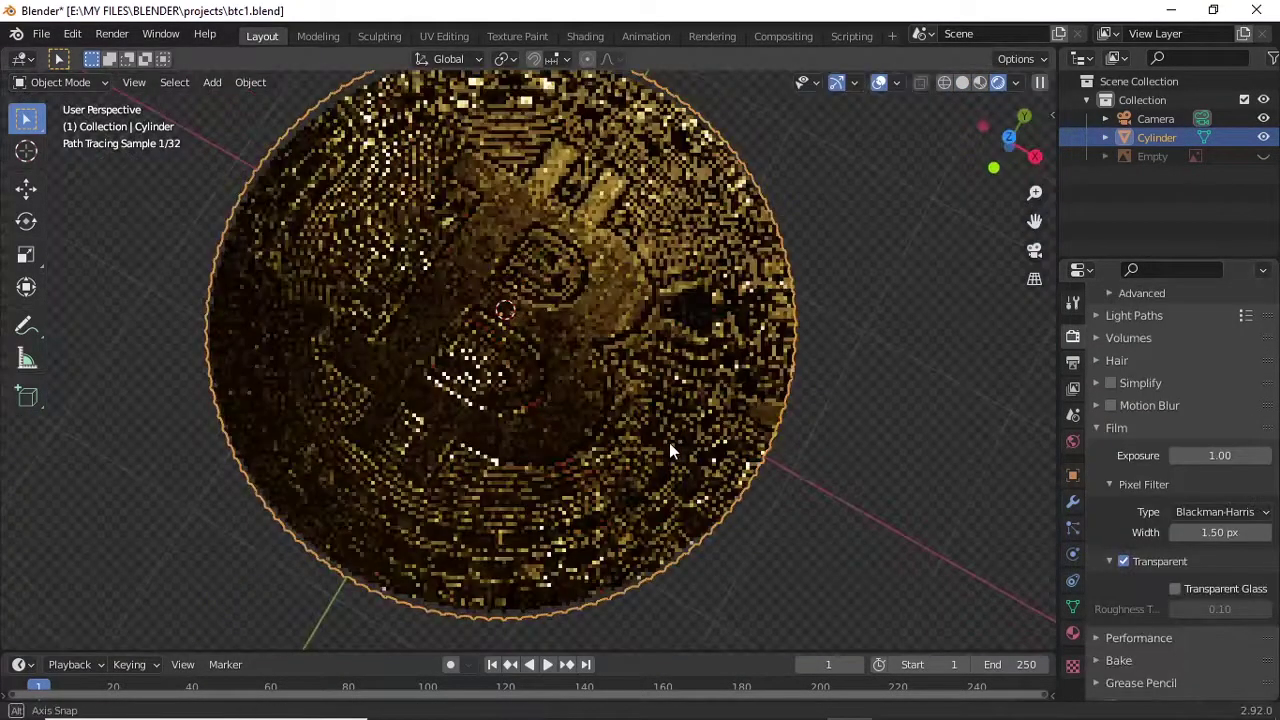
{"action": "scroll", "coordinate": [608, 373], "scroll_direction": "down", "scroll_amount": 5}
{"action": "scroll", "coordinate": [608, 373], "scroll_direction": "up", "scroll_amount": 5}
{"action": "middle_click_drag", "start_coordinate": [669, 442], "coordinate": [477, 382]}
{"action": "scroll", "coordinate": [505, 424], "scroll_direction": "up", "scroll_amount": 4}
{"action": "mouse_move", "coordinate": [505, 424]}
{"action": "middle_mouse_down"}
{"action": "mouse_move", "coordinate": [481, 418]}
{"action": "mouse_move", "coordinate": [487, 407]}
{"action": "middle_mouse_up"}
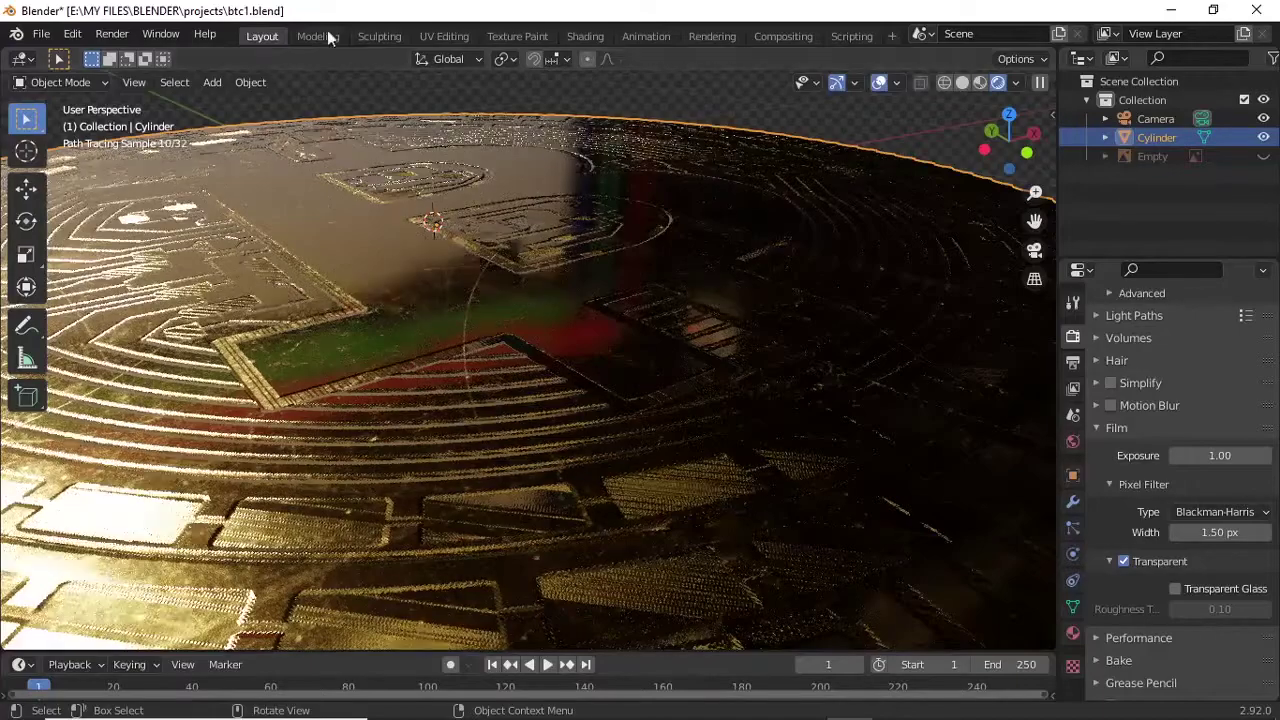
Back in the Shading workspace, separate the overlapping Bitcoin image and bump nodes, and check the relief up close
{"action": "left_click", "coordinate": [585, 36]}
{"action": "scroll", "coordinate": [534, 612], "scroll_direction": "up", "scroll_amount": 4}
{"action": "scroll", "coordinate": [553, 624], "scroll_direction": "up", "scroll_amount": 4}
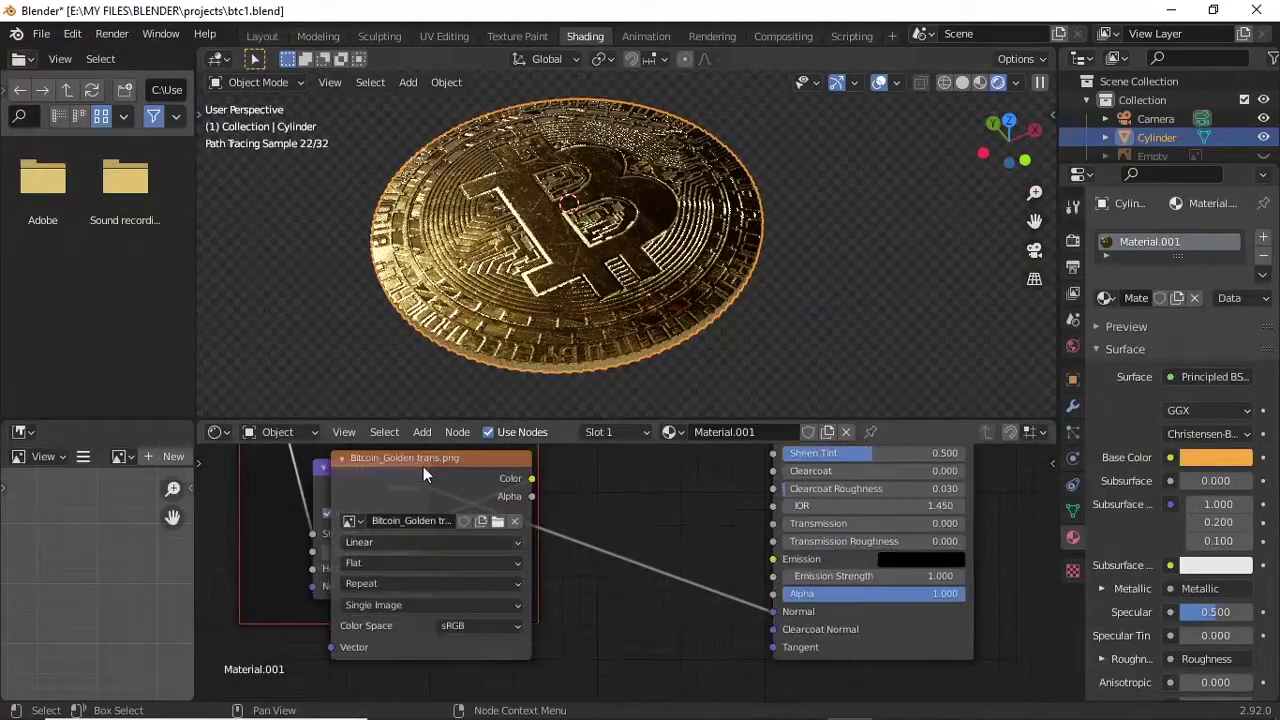
{"action": "key", "text": "g"}
{"action": "left_click", "coordinate": [625, 462]}
{"action": "left_click_drag", "start_coordinate": [485, 462], "coordinate": [243, 527]}
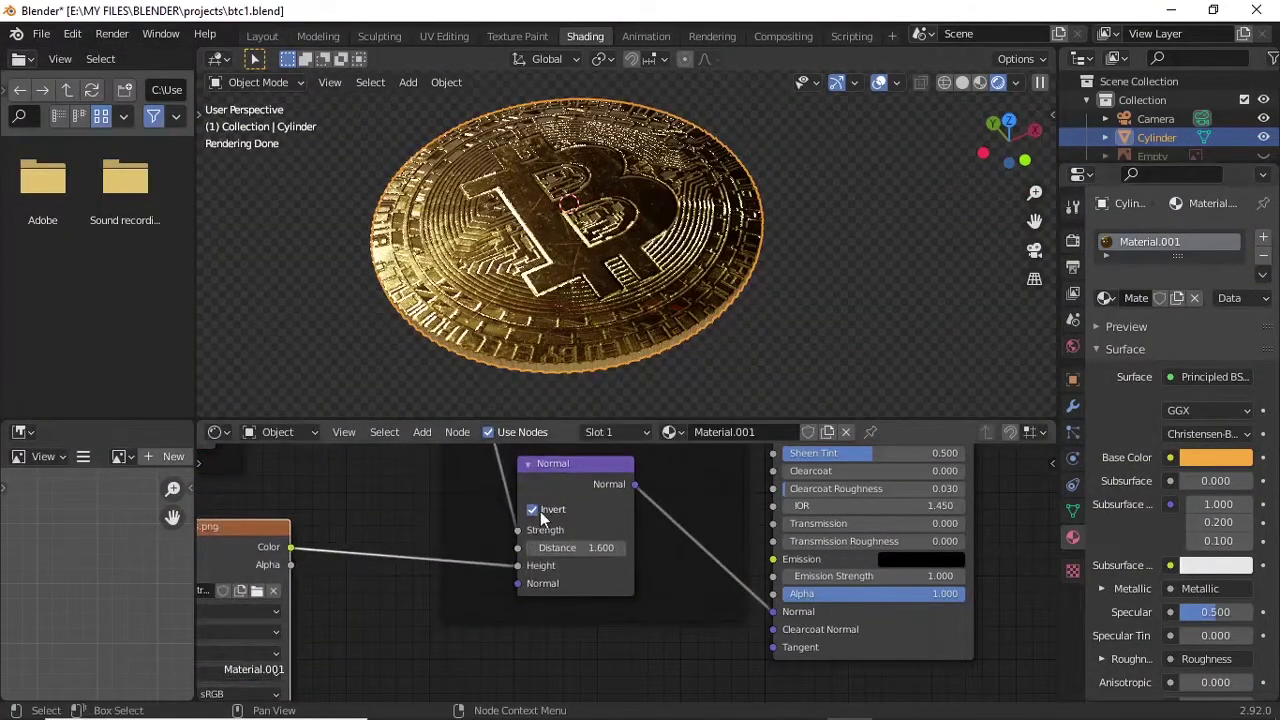
{"action": "scroll", "coordinate": [560, 305], "scroll_direction": "up", "scroll_amount": 6}
{"action": "middle_click_drag", "start_coordinate": [560, 305], "coordinate": [516, 250]}
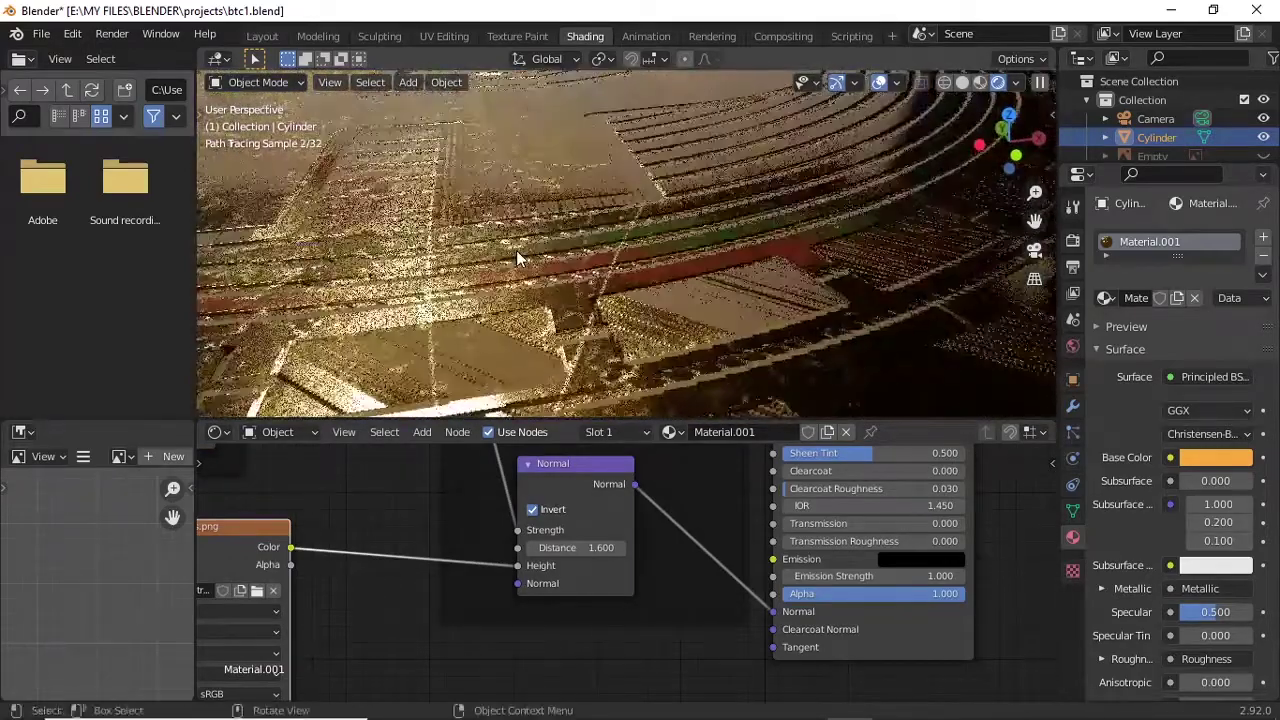
Turn off Invert on the bump node and set its Distance to 2.1, checking the relief on the coin's face
{"action": "left_click", "coordinate": [533, 509]}
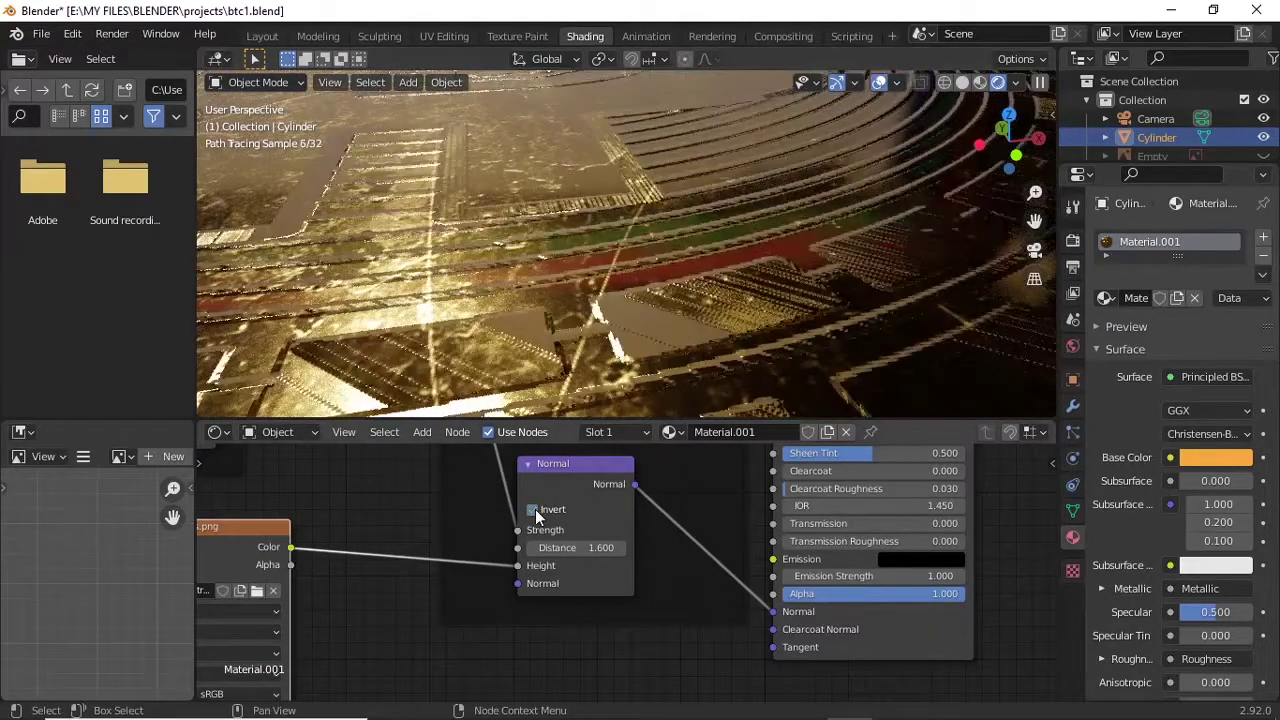
{"action": "mouse_move", "coordinate": [605, 340]}
{"action": "middle_mouse_down"}
{"action": "mouse_move", "coordinate": [610, 301]}
{"action": "mouse_move", "coordinate": [623, 302]}
{"action": "middle_mouse_up"}
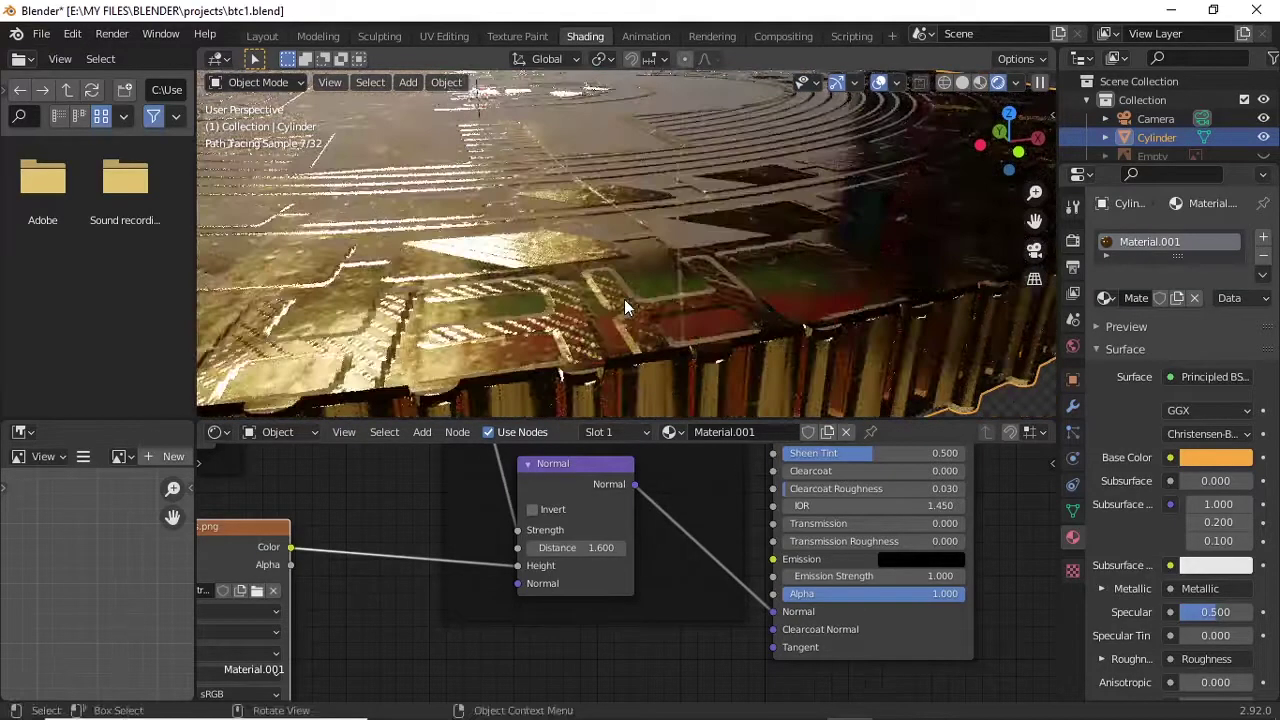
{"action": "scroll", "coordinate": [624, 299], "scroll_direction": "down", "scroll_amount": 5}
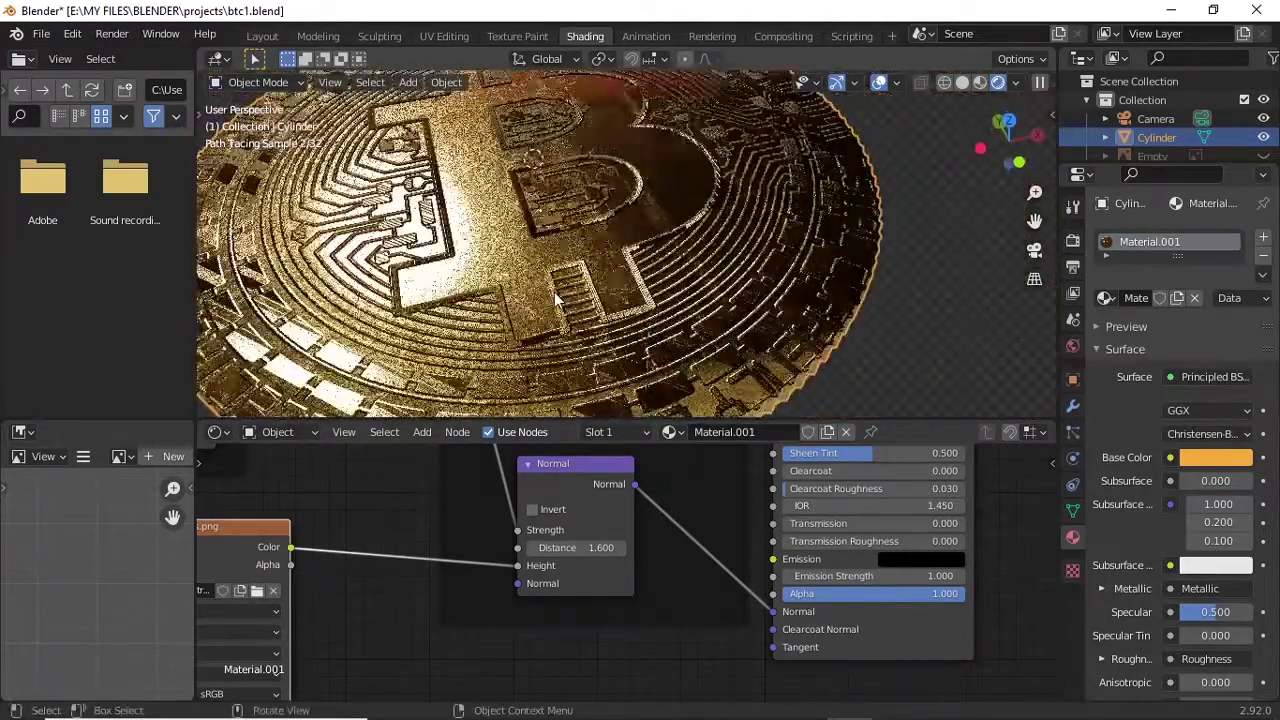
{"action": "left_click", "coordinate": [627, 548]}
{"action": "left_click_drag", "start_coordinate": [600, 548], "coordinate": [630, 548]}
{"action": "middle_click_drag", "start_coordinate": [700, 275], "coordinate": [600, 298]}
{"action": "scroll", "coordinate": [591, 254], "scroll_direction": "down", "scroll_amount": 4}
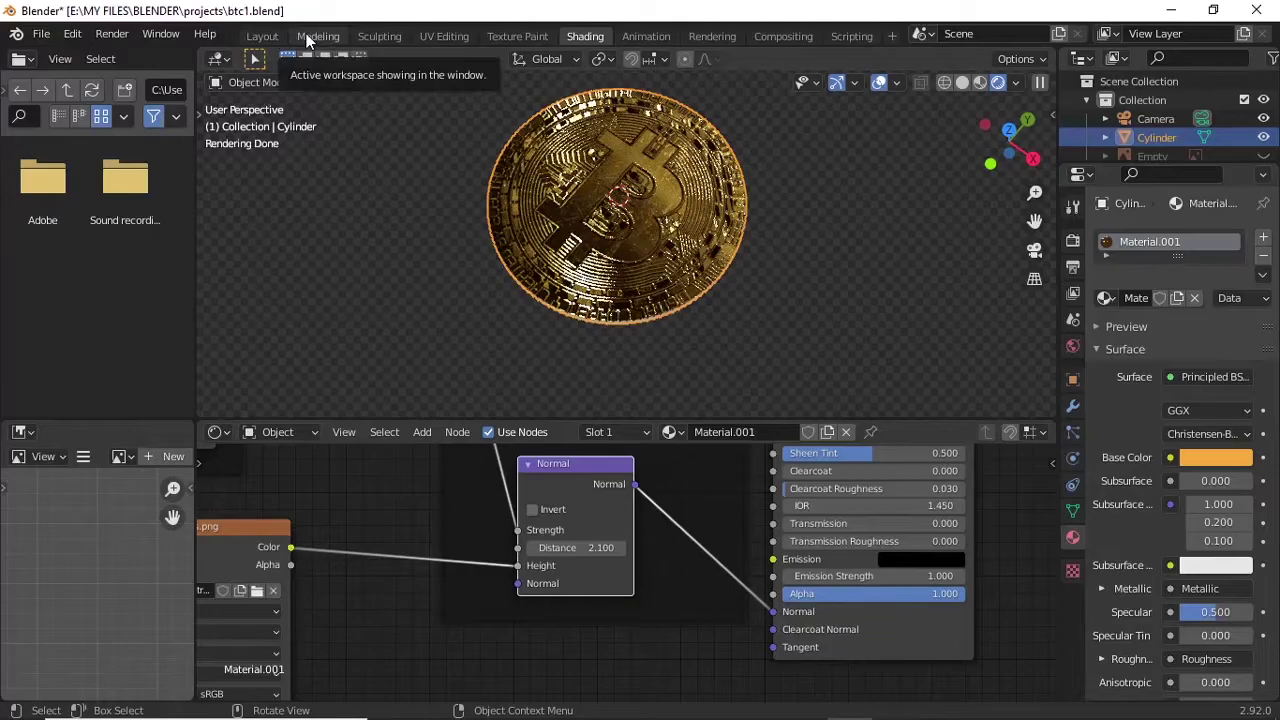
In the Layout workspace, frame the whole coin from an angled view above and align the camera to that view
{"action": "left_click", "coordinate": [306, 36]}
{"action": "left_click", "coordinate": [262, 36]}
{"action": "scroll", "coordinate": [734, 239], "scroll_direction": "down", "scroll_amount": 4}
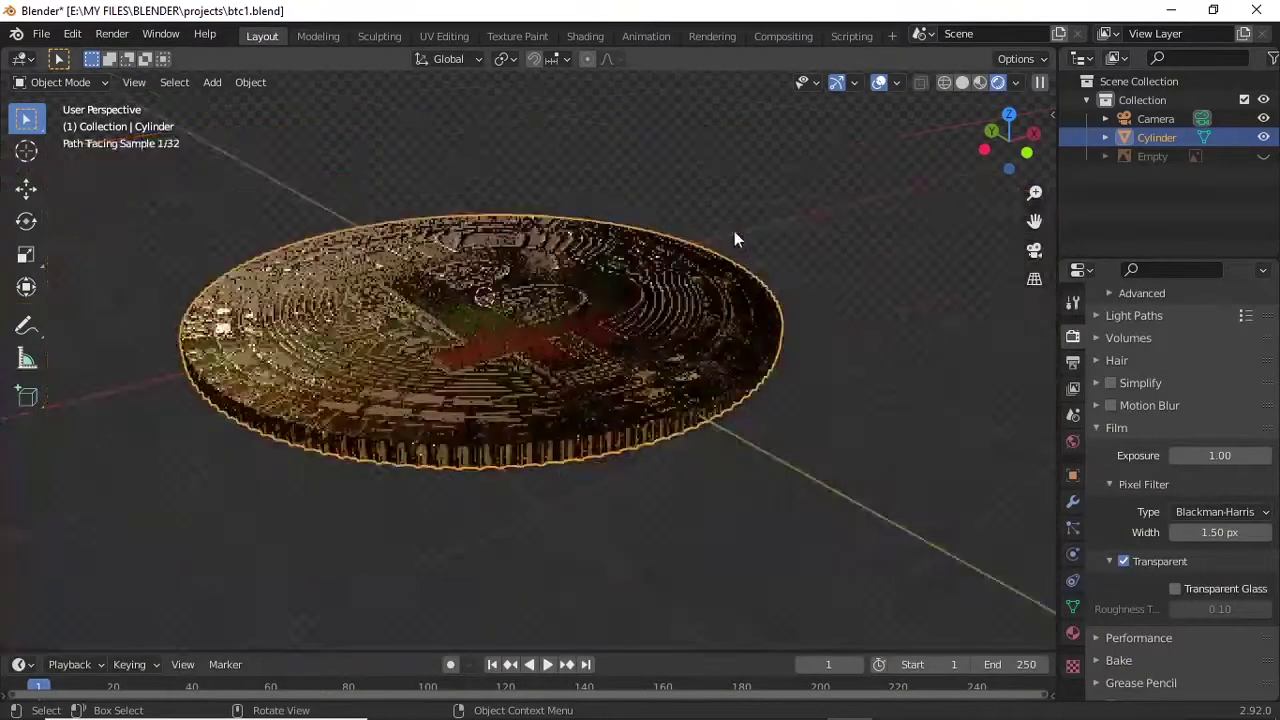
{"action": "middle_click_drag", "start_coordinate": [734, 231], "coordinate": [695, 270]}
{"action": "scroll", "coordinate": [682, 256], "scroll_direction": "down", "scroll_amount": 3}
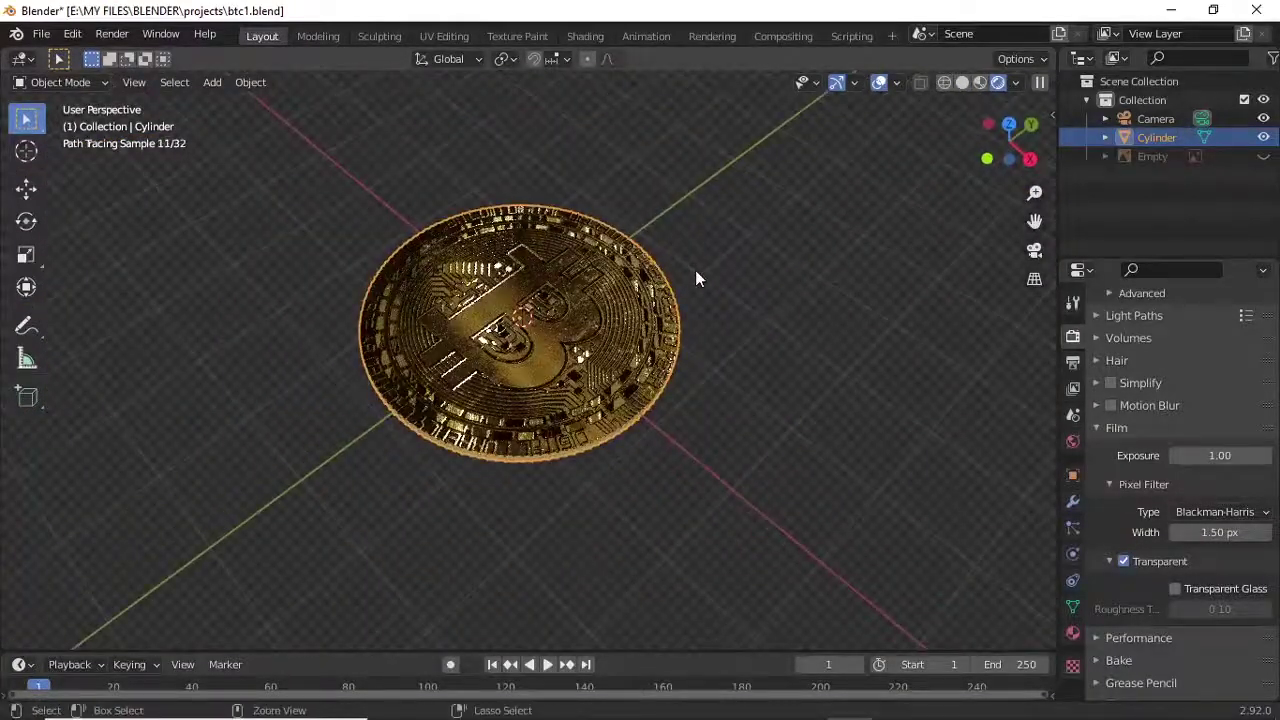
{"action": "key", "text": "ctrl+alt+KP_0"}
{"action": "middle_click_drag", "start_coordinate": [566, 307], "coordinate": [583, 360], "text": "shift"}
{"action": "key", "text": "KP_0"}
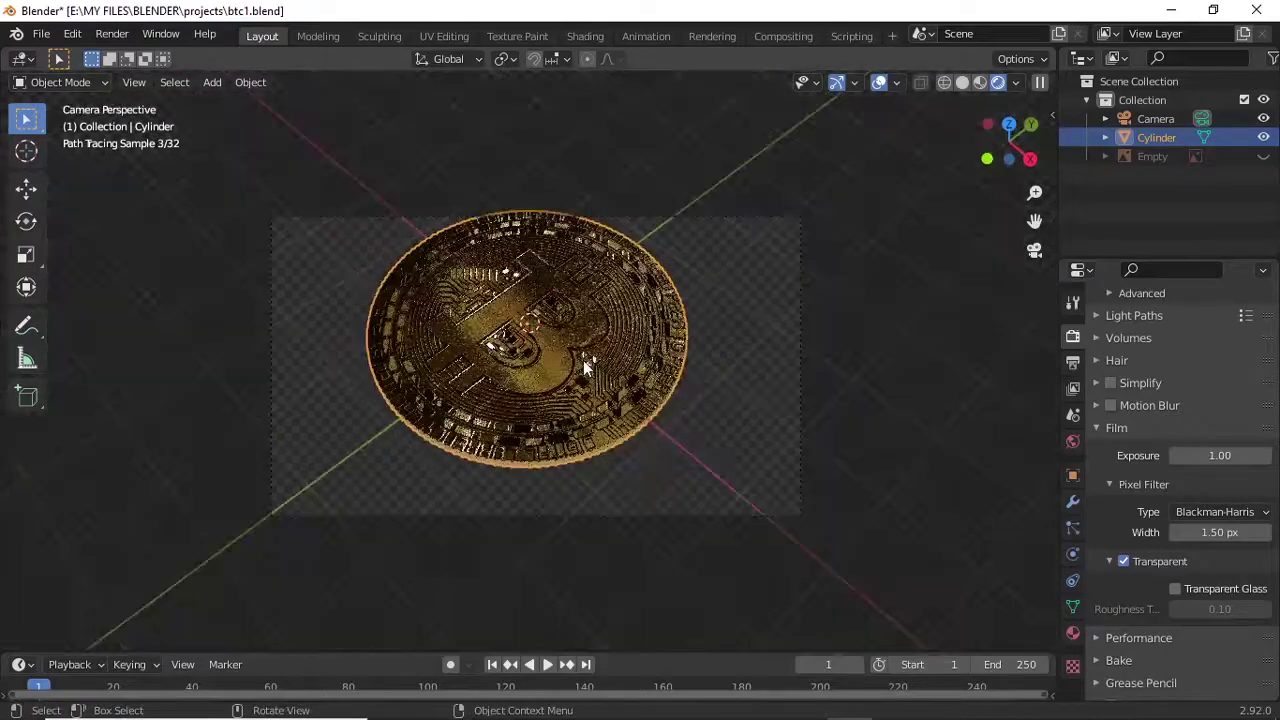
Lock the camera to the view, reframe the coin in the middle of the camera frame, and release the lock
{"action": "left_click", "coordinate": [801, 327]}
{"action": "key", "text": "n"}
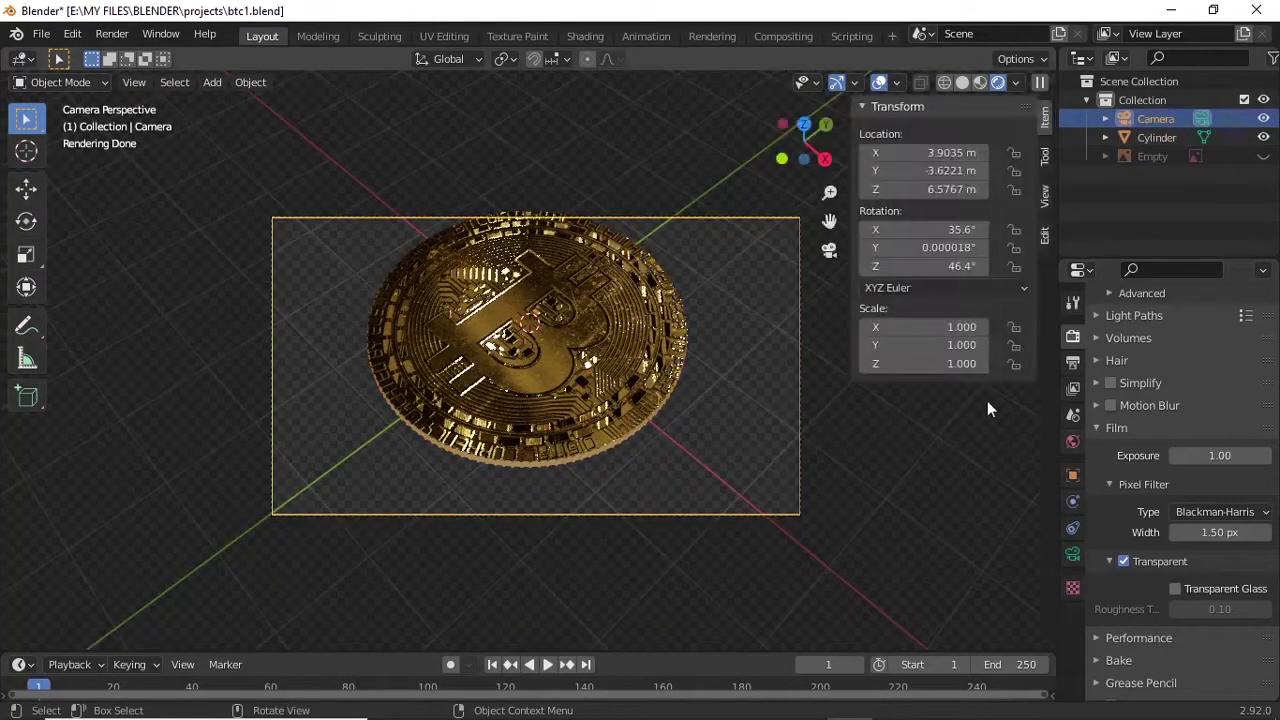
{"action": "left_click", "coordinate": [1044, 195]}
{"action": "left_click", "coordinate": [937, 340]}
{"action": "key", "text": "n"}
{"action": "middle_click_drag", "start_coordinate": [546, 333], "coordinate": [726, 340]}
{"action": "left_click", "coordinate": [732, 362]}
{"action": "key", "text": "n"}
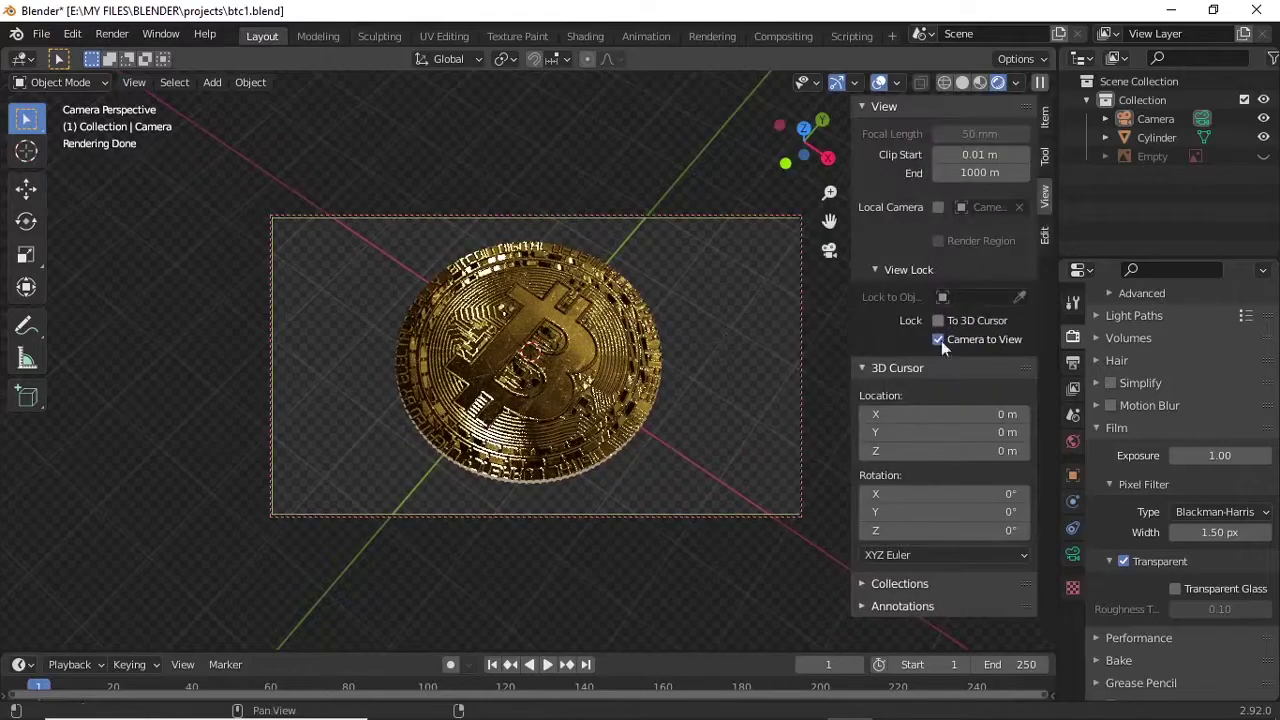
{"action": "key", "text": "n"}
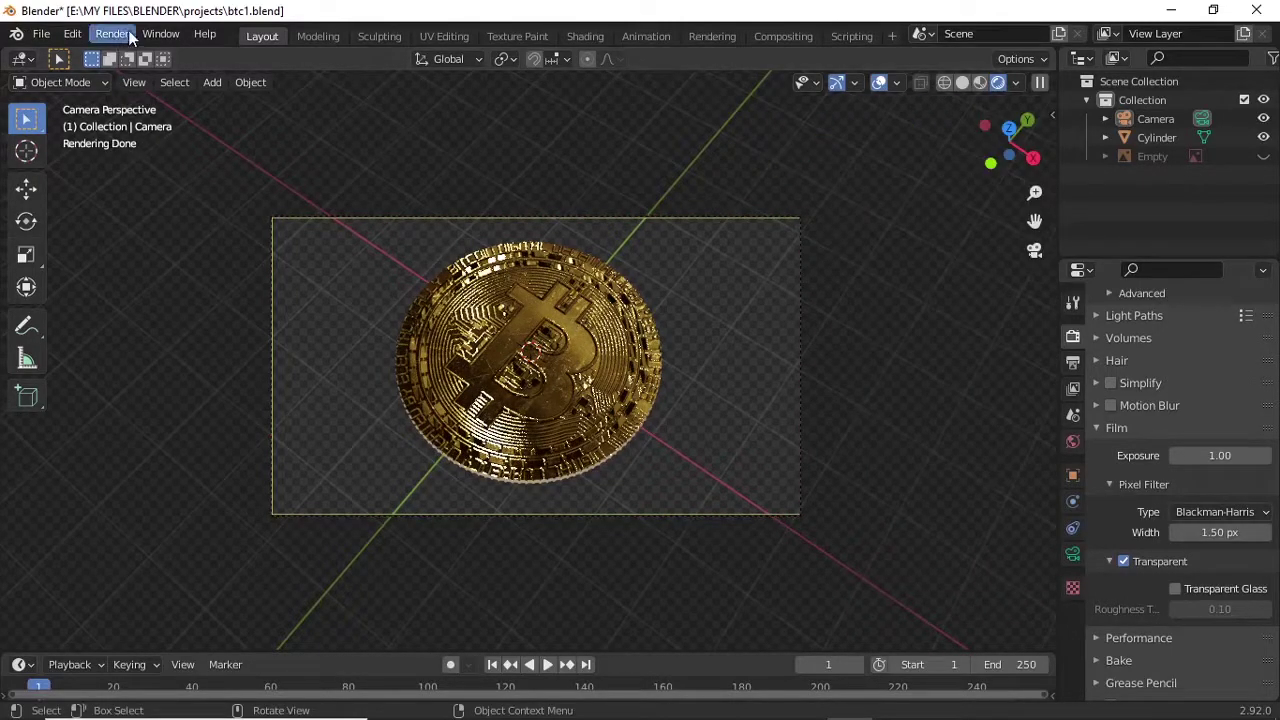
Look through the output, scene and view layer properties for the denoising option
{"action": "left_click", "coordinate": [1072, 361]}
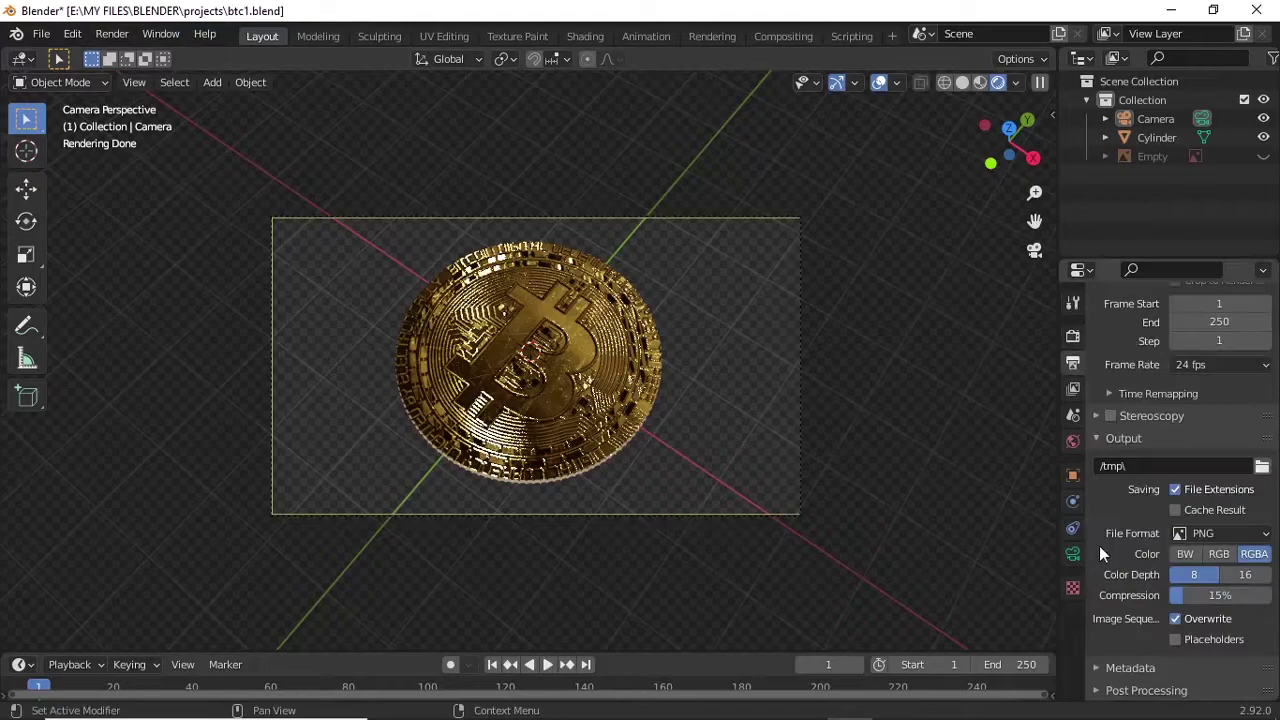
{"action": "left_click", "coordinate": [1072, 396]}
{"action": "left_click", "coordinate": [1072, 414]}
{"action": "left_click", "coordinate": [1072, 389]}
{"action": "left_click", "coordinate": [1073, 367]}
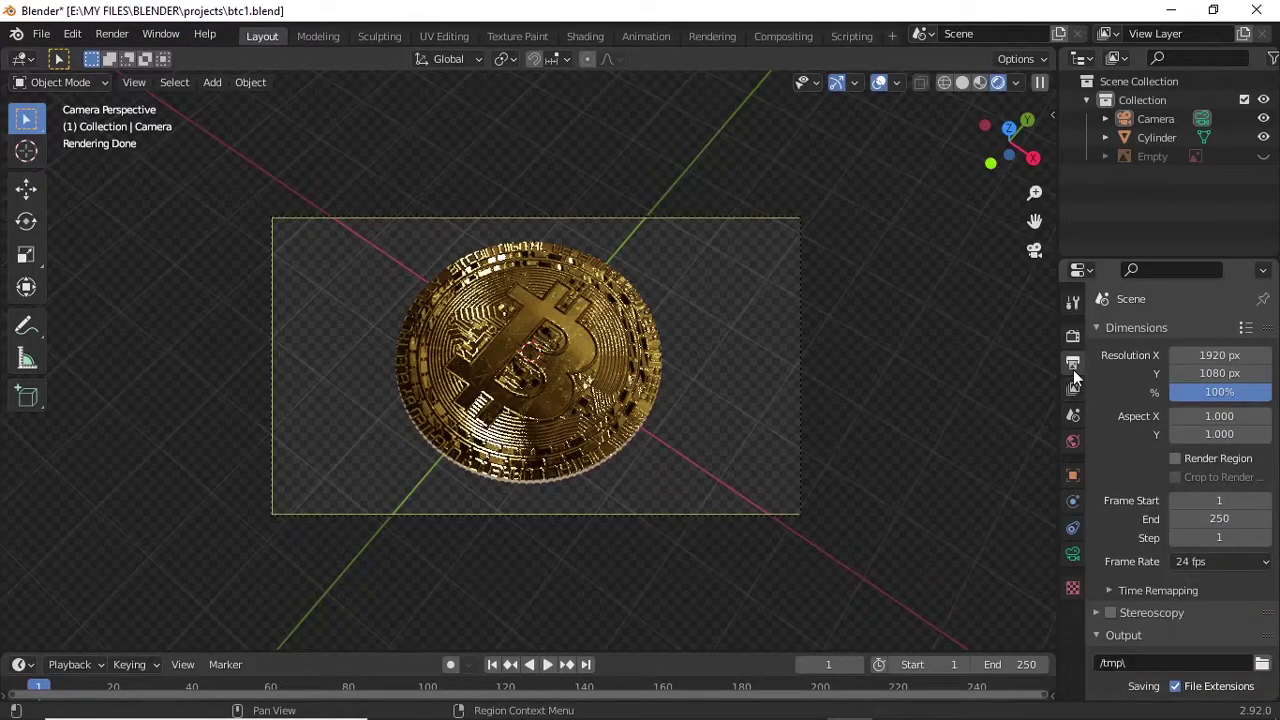
{"action": "scroll", "coordinate": [1138, 446], "scroll_direction": "down", "scroll_amount": 5}
{"action": "scroll", "coordinate": [1140, 452], "scroll_direction": "up", "scroll_amount": 5}
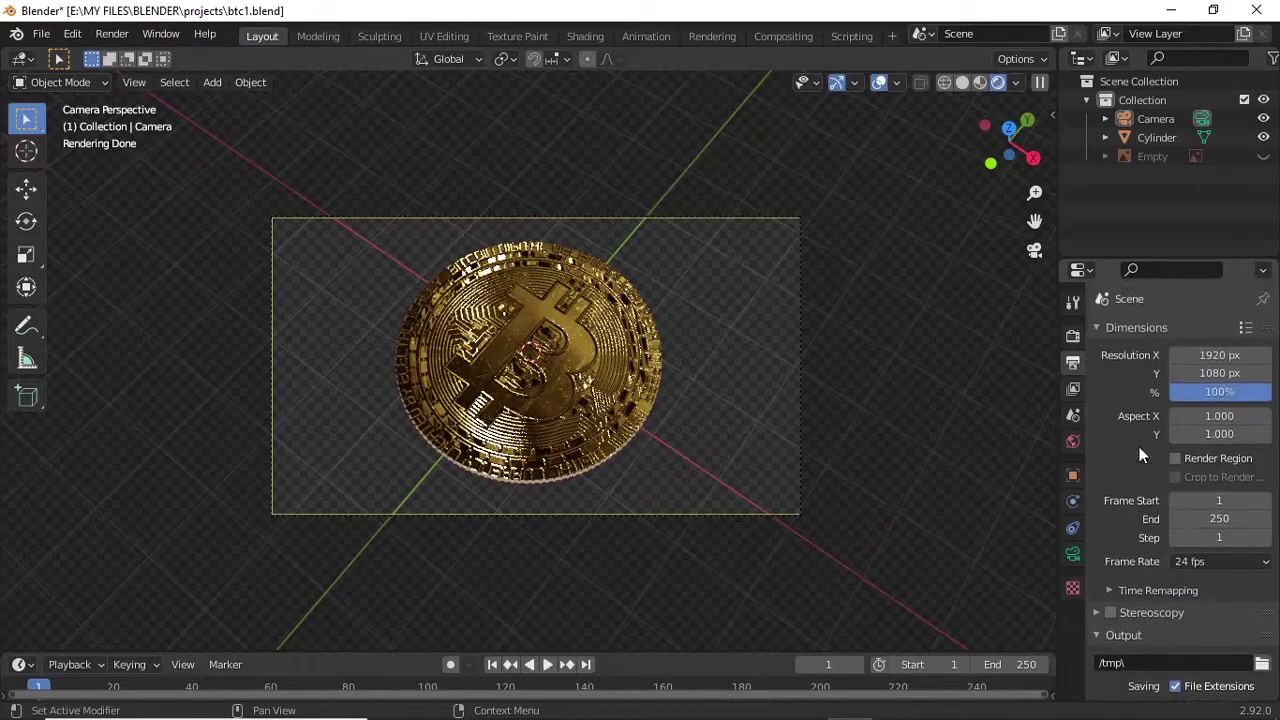
{"action": "left_click", "coordinate": [1072, 388]}
{"action": "scroll", "coordinate": [1135, 398], "scroll_direction": "down", "scroll_amount": 4}
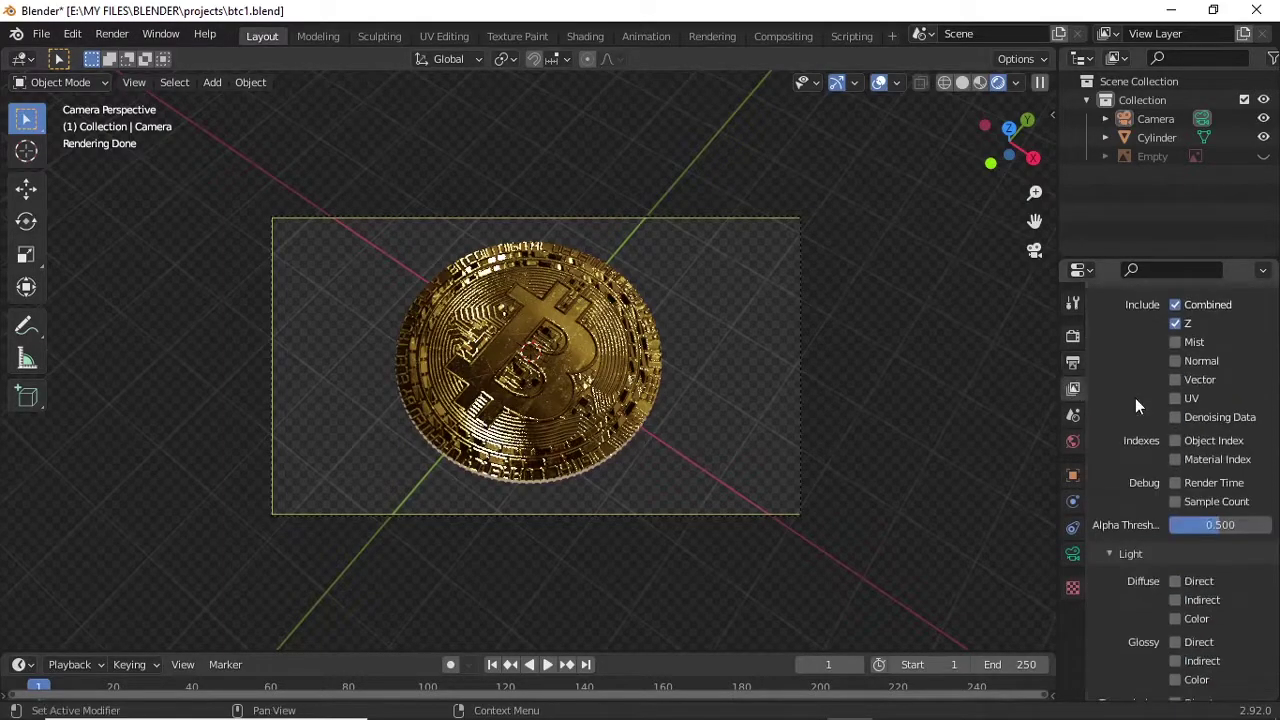
Examine the Cycles render properties from sampling to film for the denoising option, rechecking the output and view layer settings
{"action": "left_click", "coordinate": [1072, 336]}
{"action": "scroll", "coordinate": [1131, 362], "scroll_direction": "up", "scroll_amount": 5}
{"action": "scroll", "coordinate": [1131, 362], "scroll_direction": "down", "scroll_amount": 6}
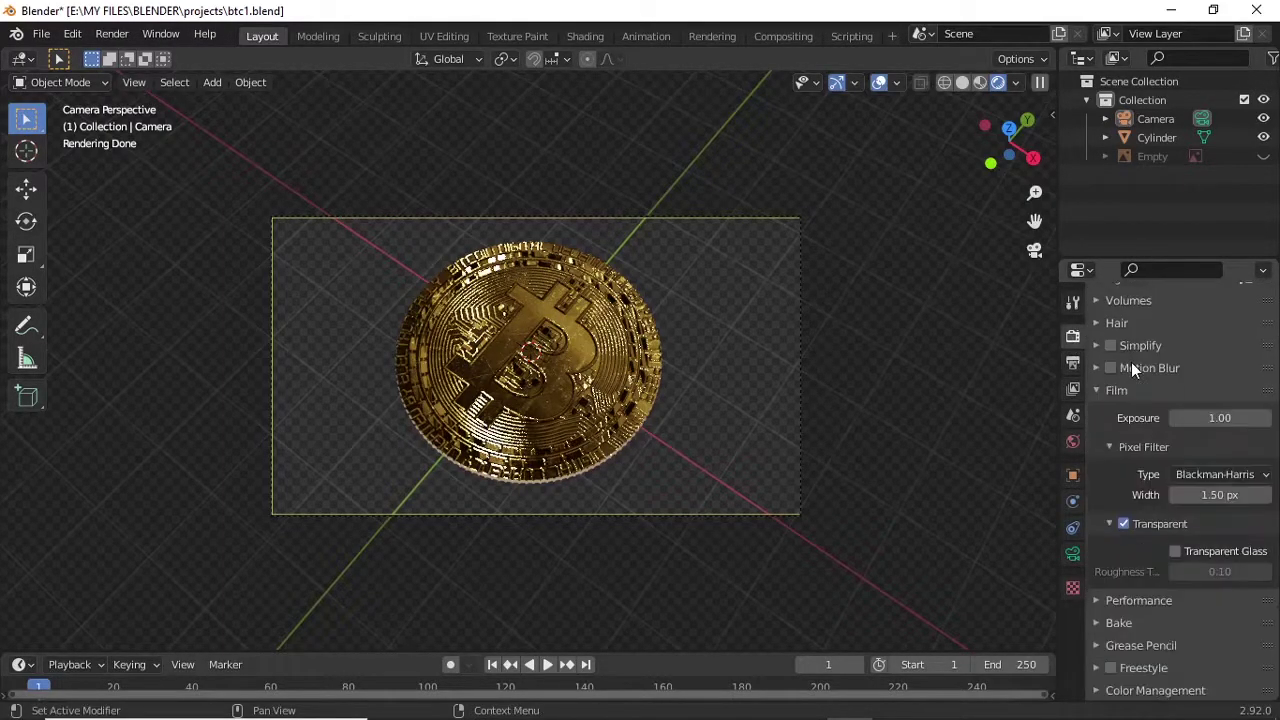
{"action": "scroll", "coordinate": [1131, 362], "scroll_direction": "up", "scroll_amount": 6}
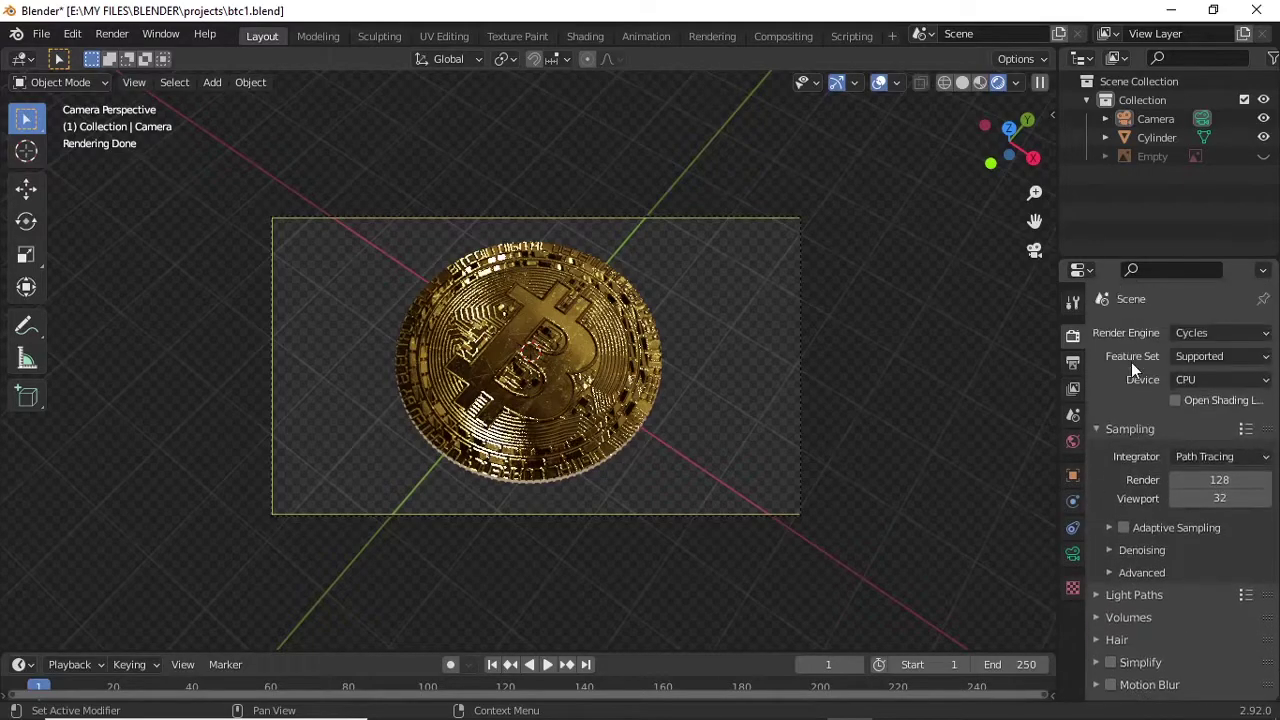
{"action": "left_click", "coordinate": [1072, 362]}
{"action": "left_click", "coordinate": [1072, 336]}
{"action": "scroll", "coordinate": [1120, 344], "scroll_direction": "down", "scroll_amount": 6}
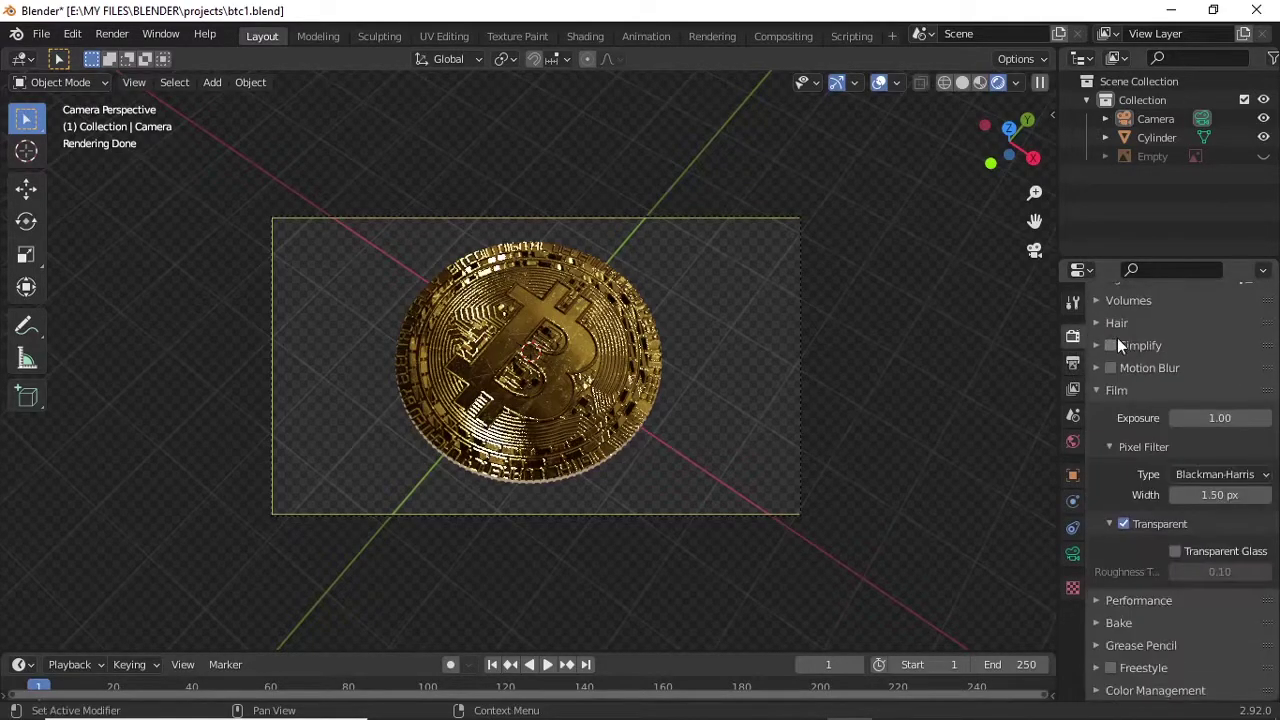
{"action": "scroll", "coordinate": [1146, 446], "scroll_direction": "up", "scroll_amount": 6}
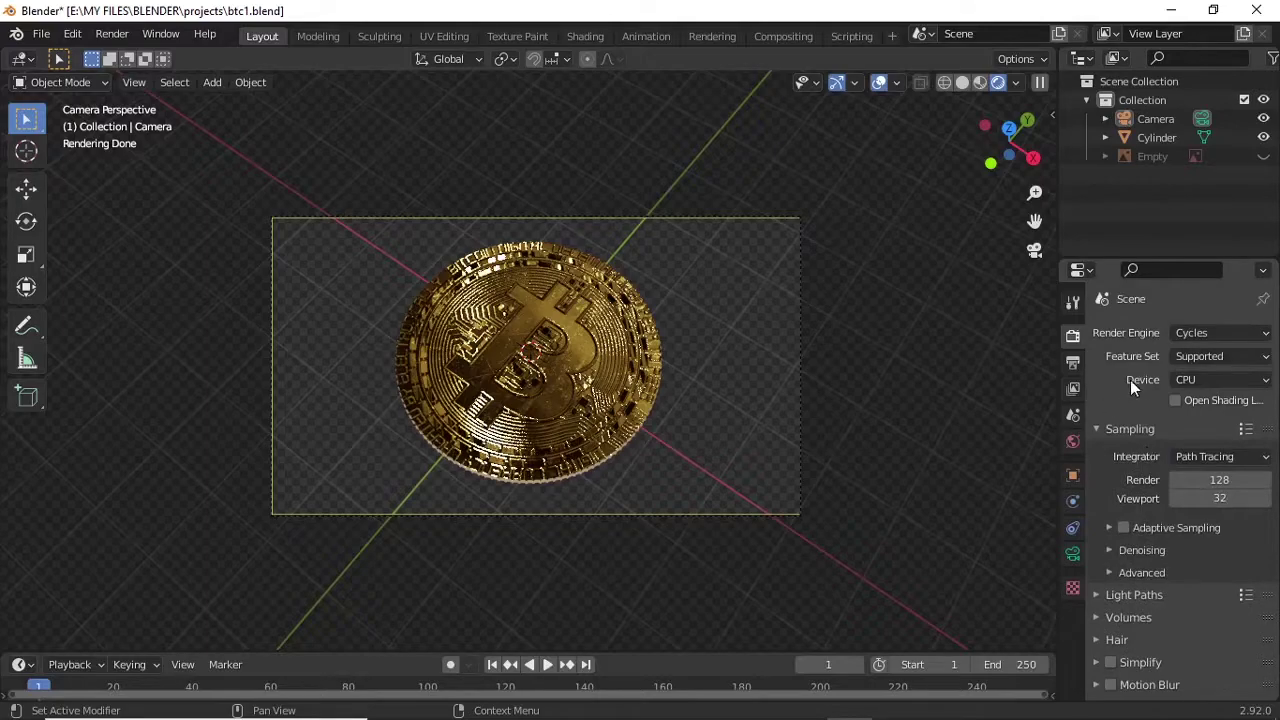
{"action": "scroll", "coordinate": [1140, 504], "scroll_direction": "down", "scroll_amount": 4}
{"action": "scroll", "coordinate": [1140, 504], "scroll_direction": "down", "scroll_amount": 4}
{"action": "left_click", "coordinate": [1072, 362]}
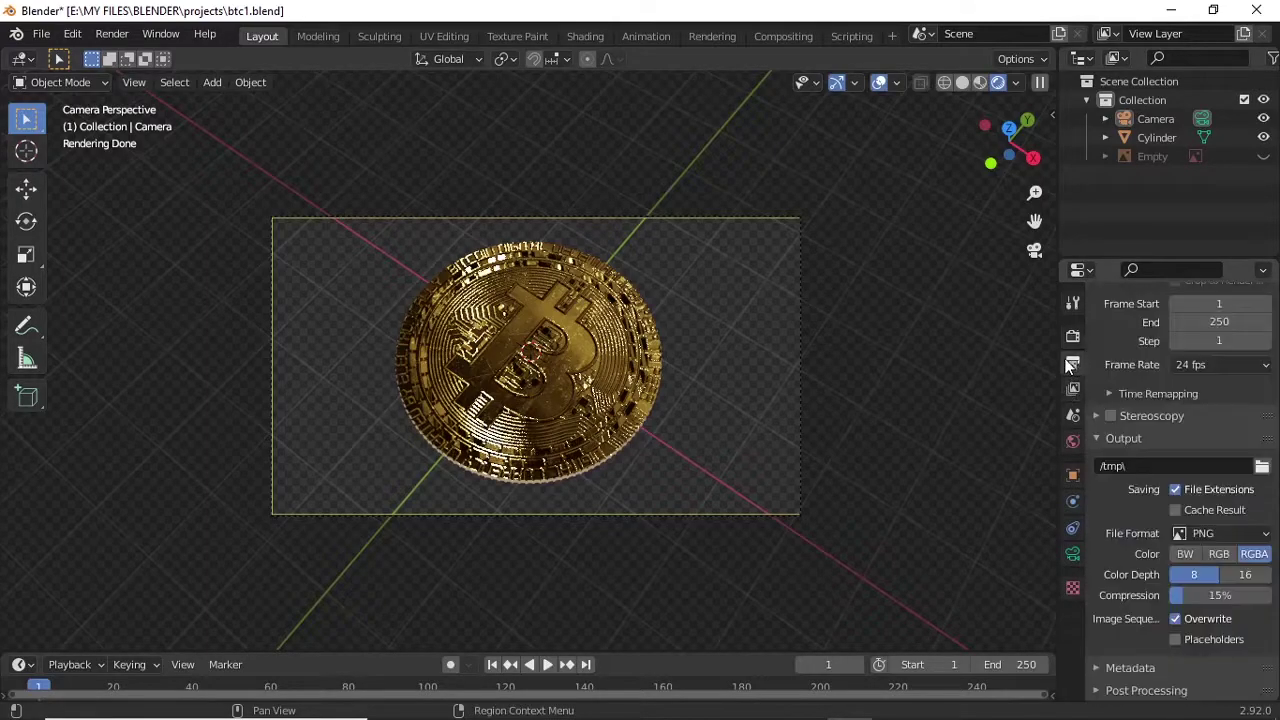
{"action": "left_click", "coordinate": [1072, 336]}
{"action": "scroll", "coordinate": [1132, 401], "scroll_direction": "up", "scroll_amount": 4}
{"action": "scroll", "coordinate": [1132, 401], "scroll_direction": "up", "scroll_amount": 3}
{"action": "left_click", "coordinate": [1072, 388]}
{"action": "scroll", "coordinate": [1089, 397], "scroll_direction": "down", "scroll_amount": 3}
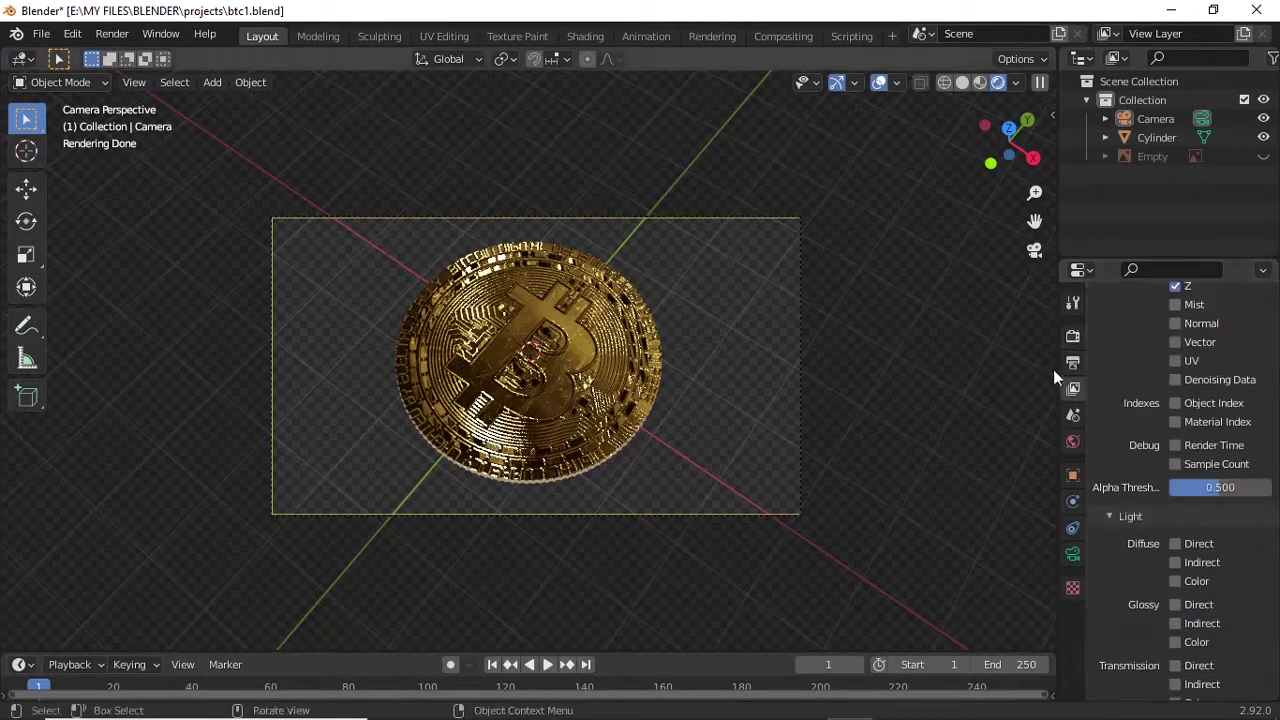
{"action": "left_click", "coordinate": [1072, 336]}
{"action": "scroll", "coordinate": [1141, 384], "scroll_direction": "up", "scroll_amount": 6}
{"action": "scroll", "coordinate": [1141, 384], "scroll_direction": "down", "scroll_amount": 9}
{"action": "scroll", "coordinate": [1141, 384], "scroll_direction": "up", "scroll_amount": 6}
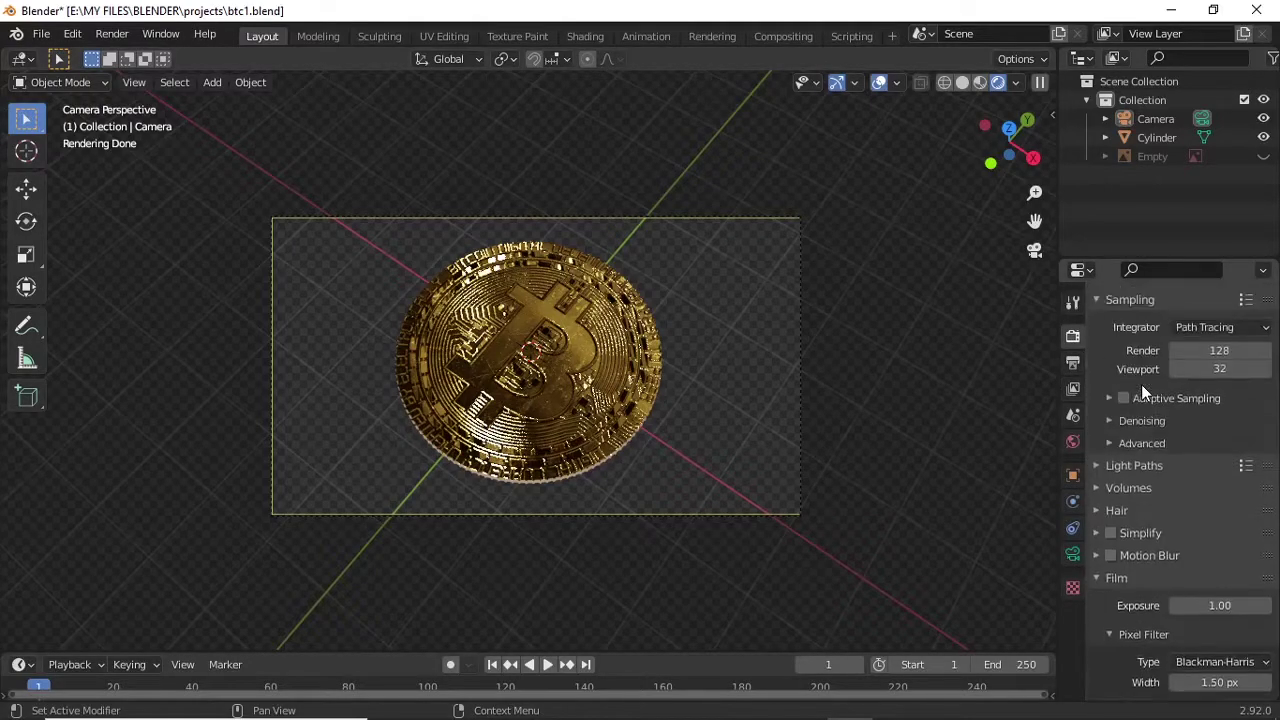
{"action": "scroll", "coordinate": [1140, 480], "scroll_direction": "down", "scroll_amount": 7}
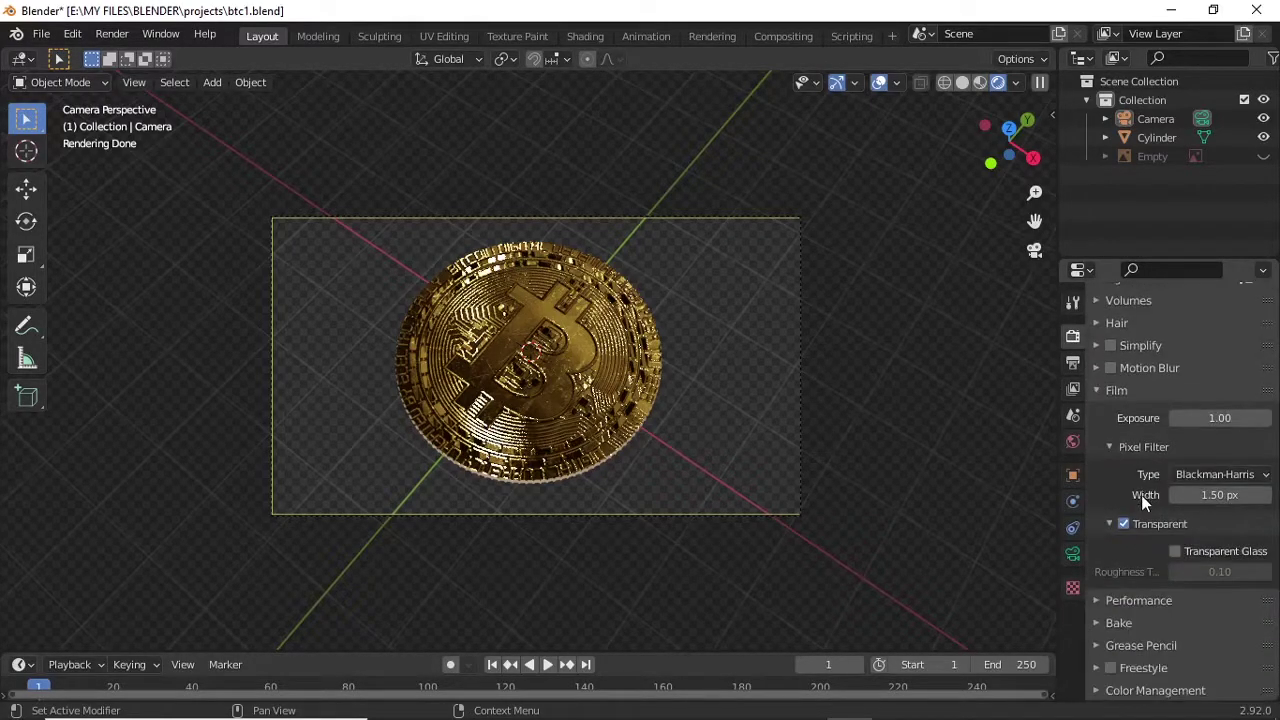
{"action": "scroll", "coordinate": [1180, 388], "scroll_direction": "up", "scroll_amount": 7}
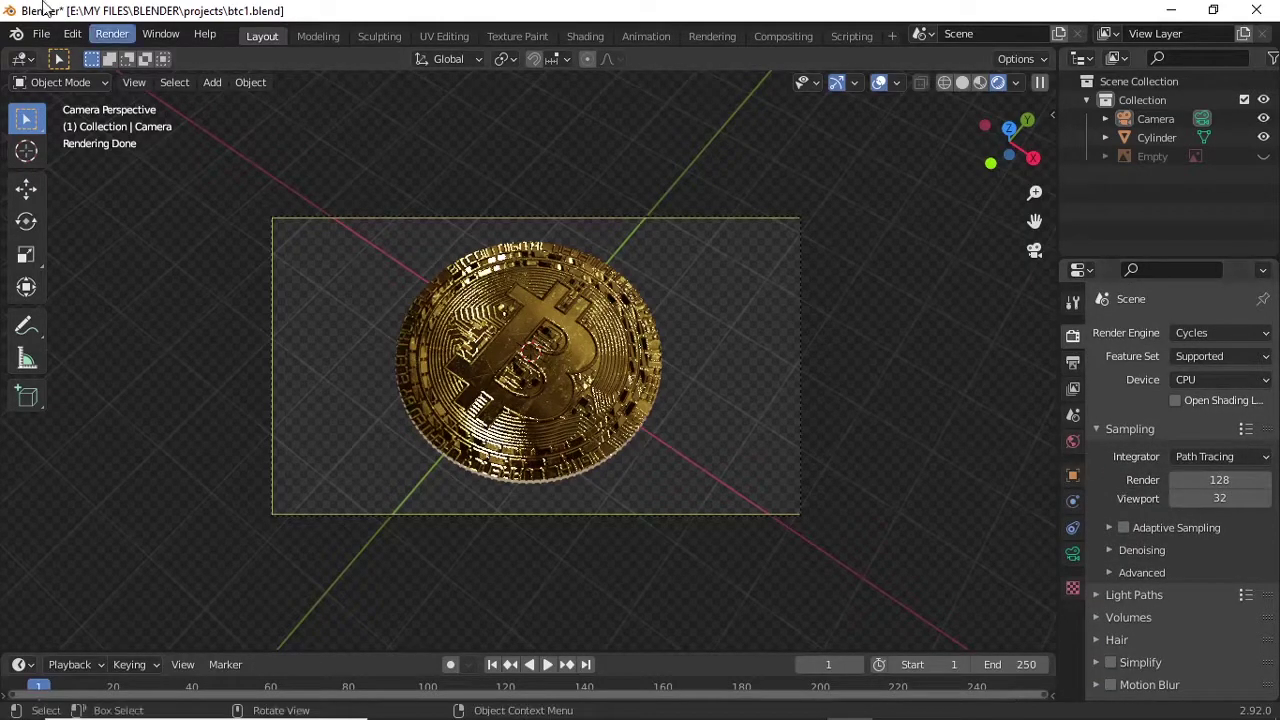
Enable denoising for the final render in the sampling settings and render the coin image
{"action": "left_click", "coordinate": [111, 34]}
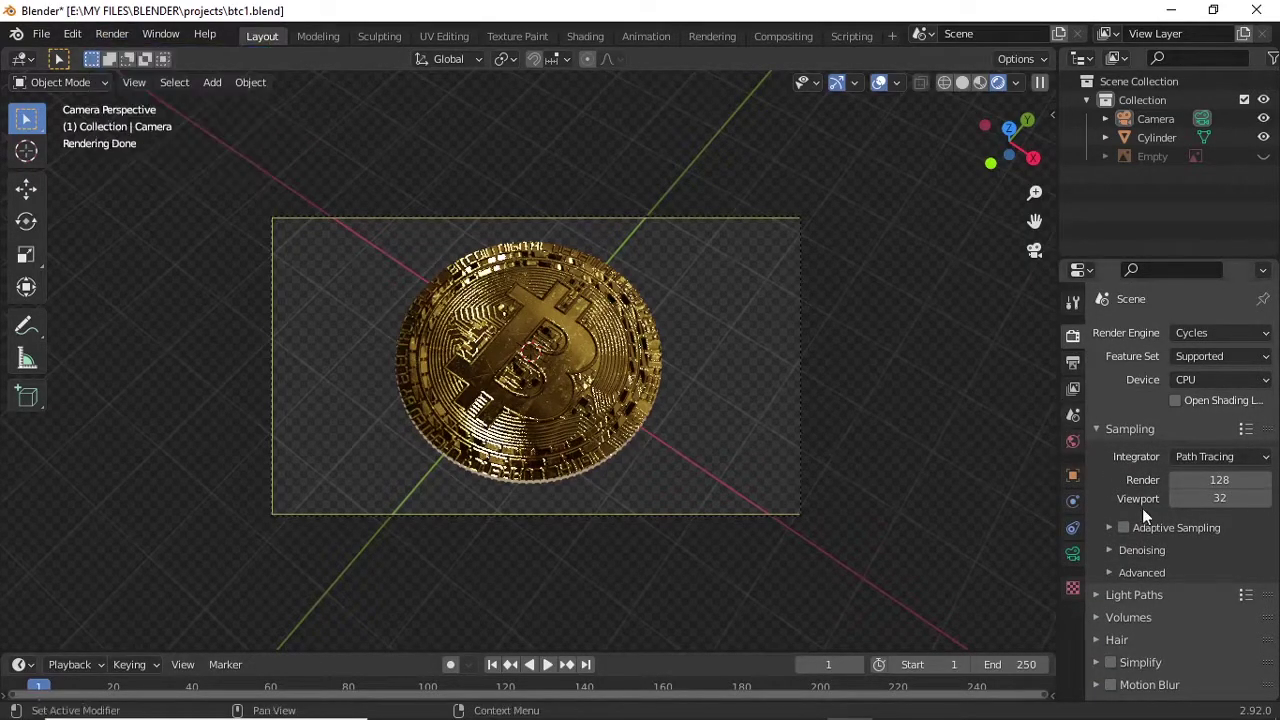
{"action": "left_click", "coordinate": [1112, 550]}
{"action": "scroll", "coordinate": [1166, 500], "scroll_direction": "down", "scroll_amount": 2}
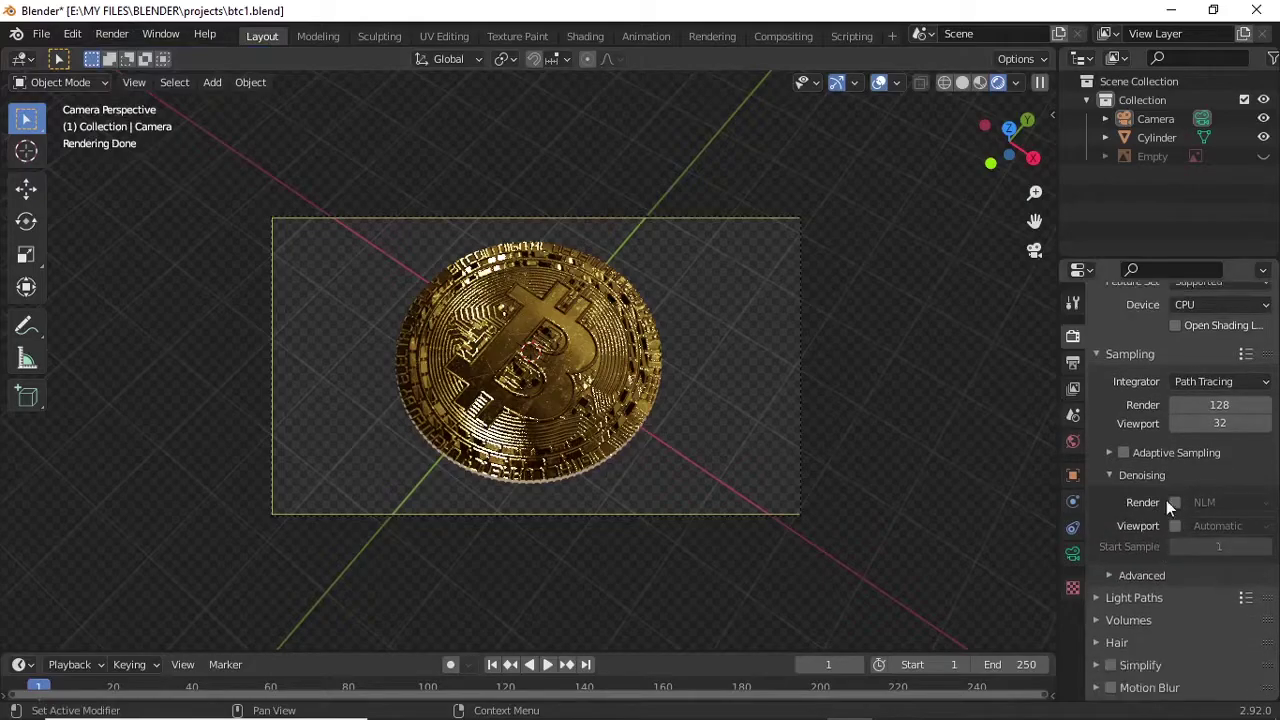
{"action": "left_click", "coordinate": [98, 35]}
{"action": "left_click", "coordinate": [128, 57]}
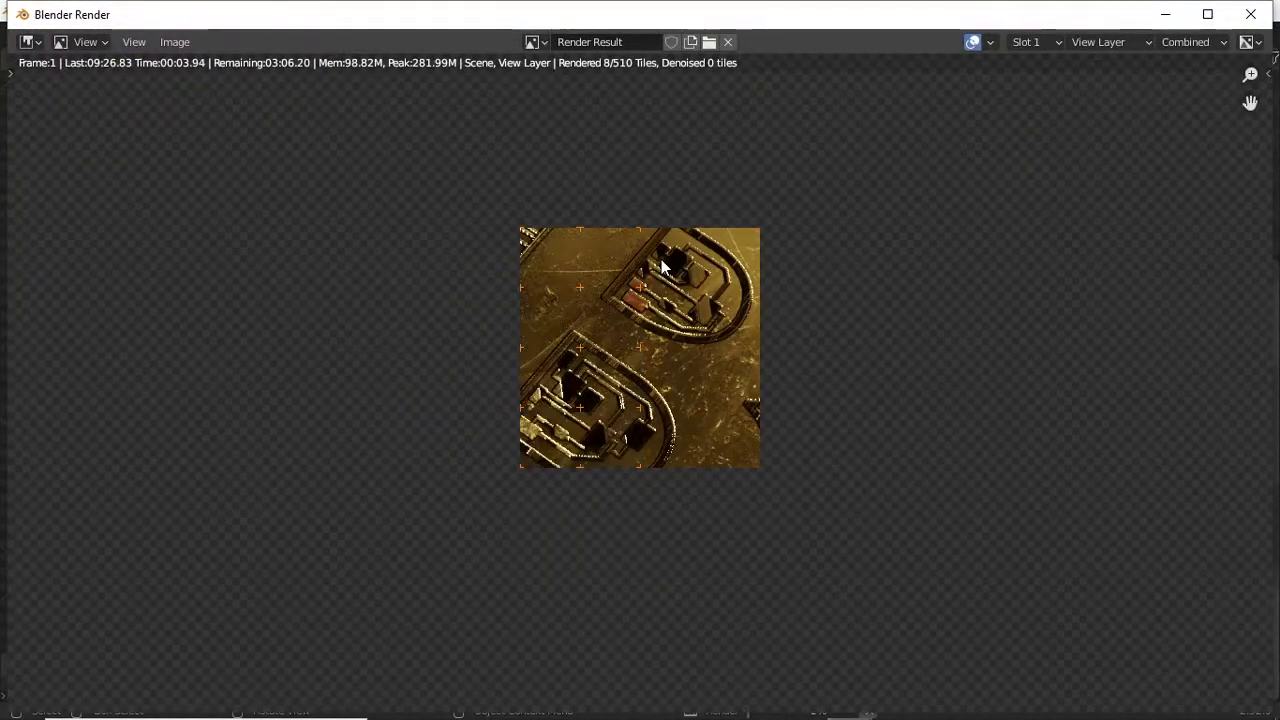